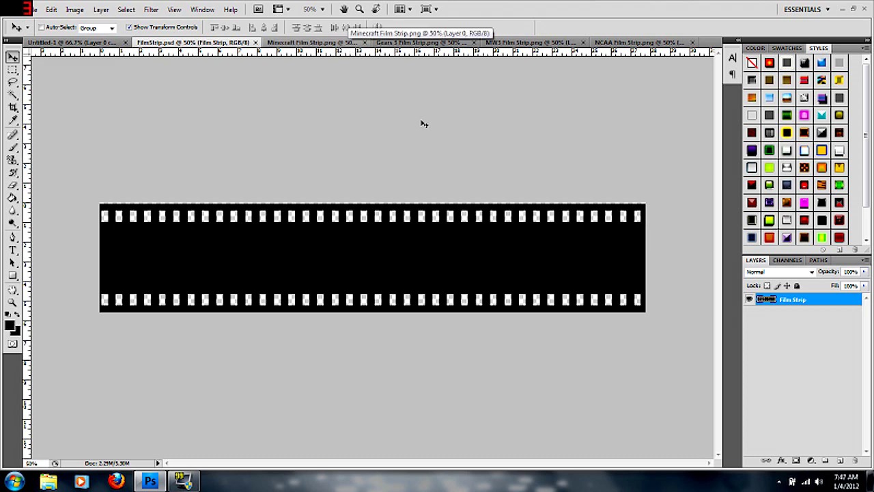
# Examine the blank film strip, the finished game film strips and the curved strip in the open documents
pyautogui.click(321, 43)
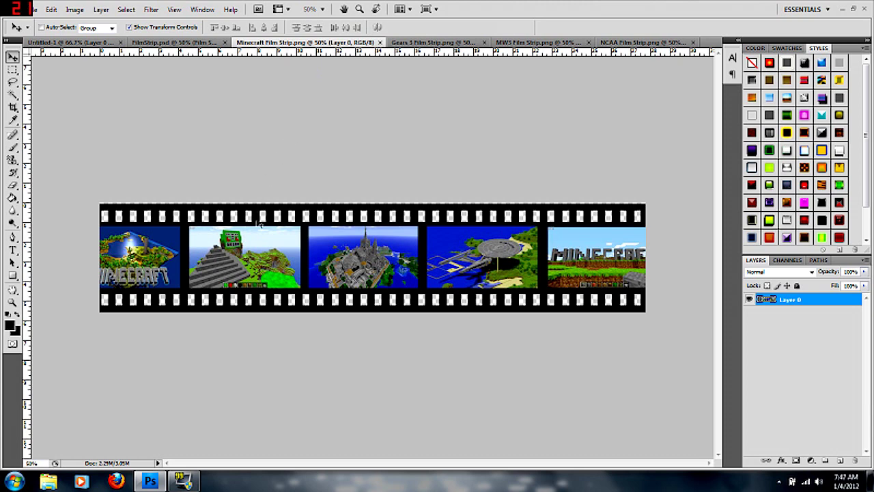
pyautogui.click(444, 44)
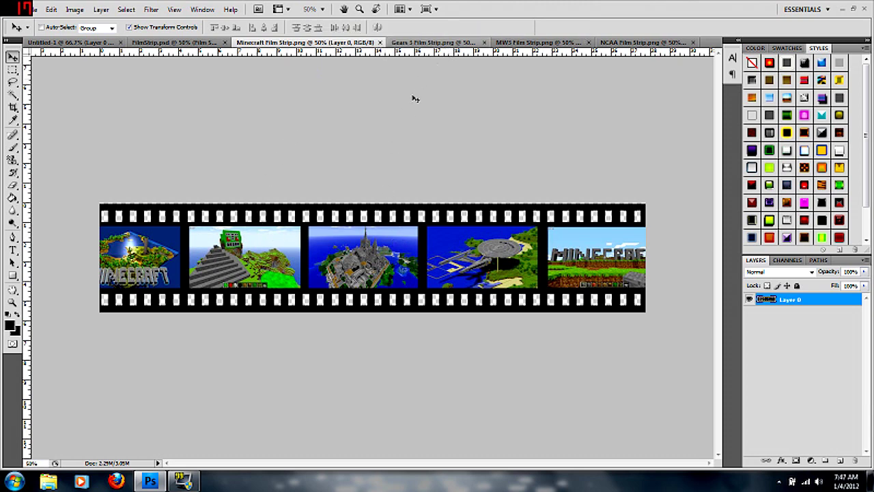
pyautogui.click(553, 44)
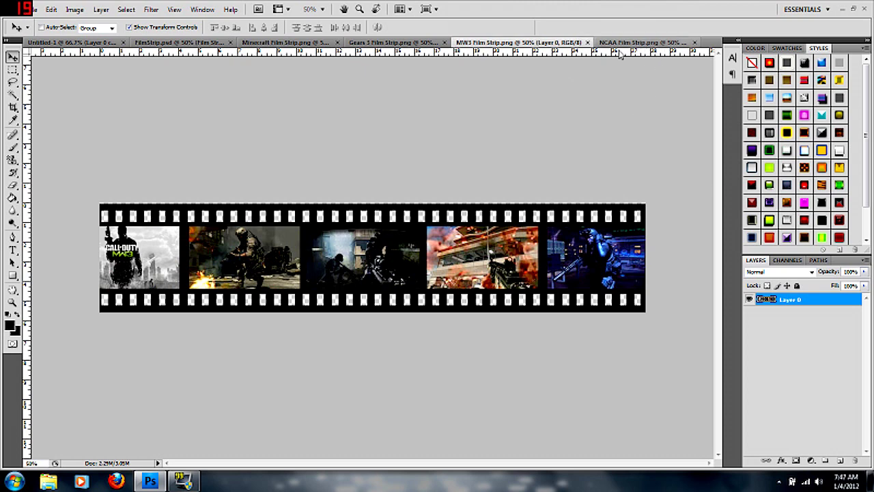
pyautogui.click(639, 43)
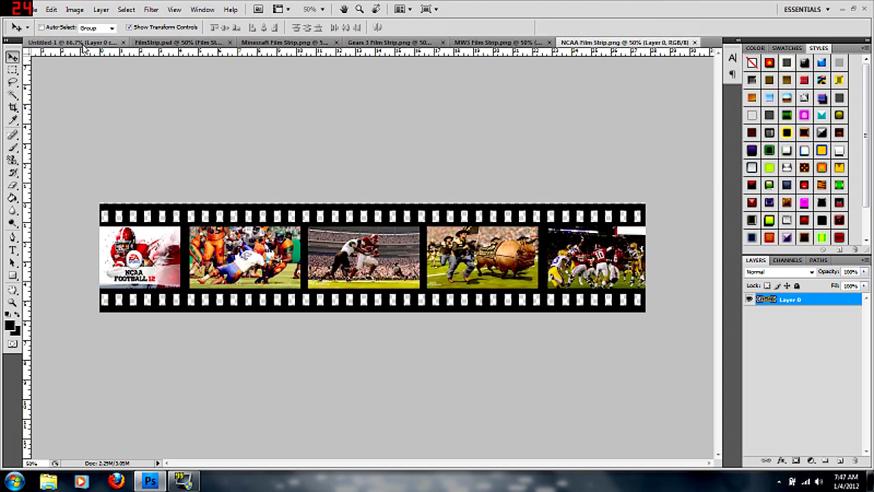
pyautogui.click(83, 44)
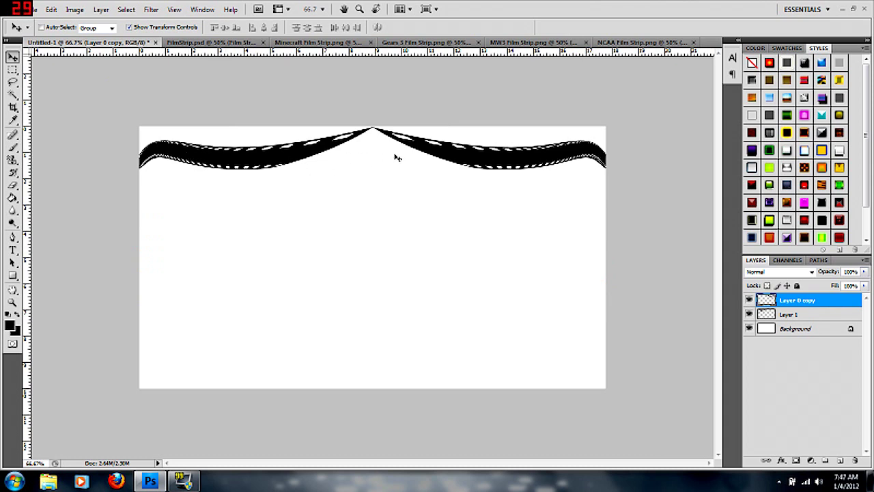
pyautogui.click(240, 42)
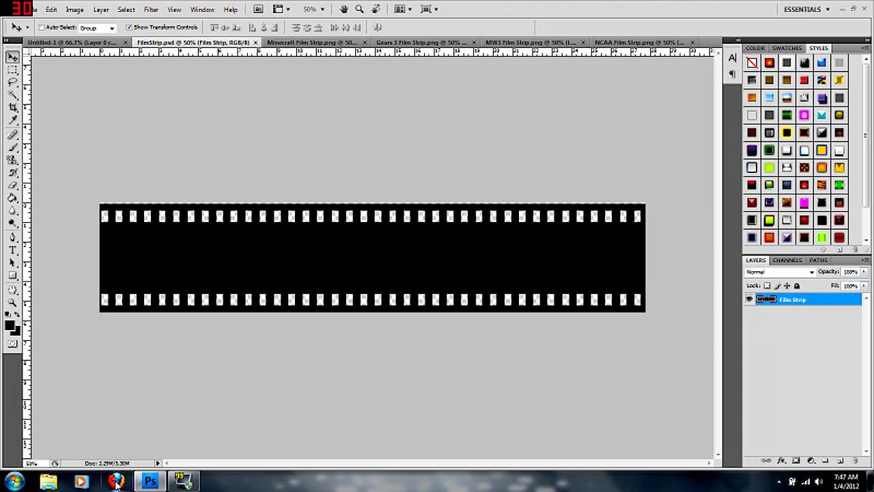
pyautogui.click(82, 43)
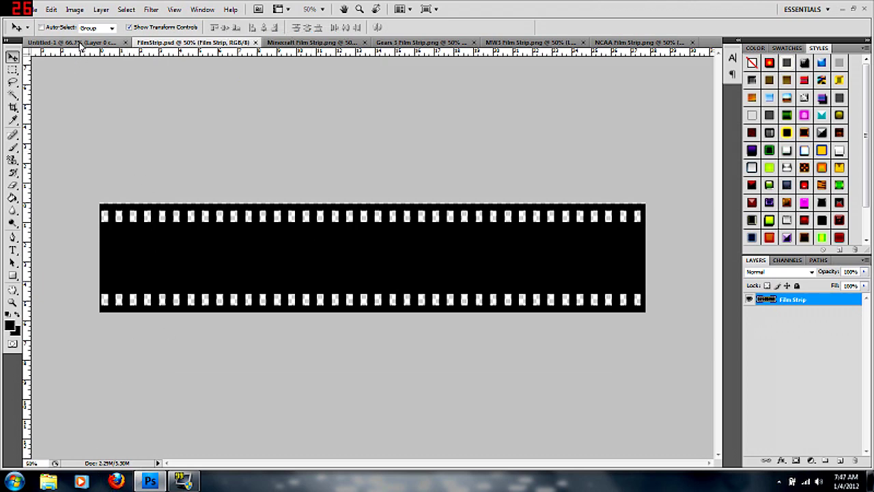
pyautogui.click(170, 43)
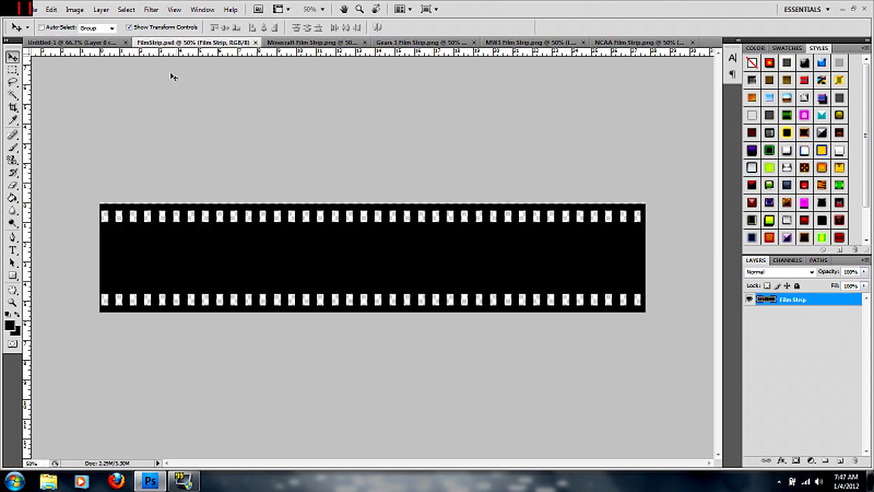
pyautogui.click(102, 44)
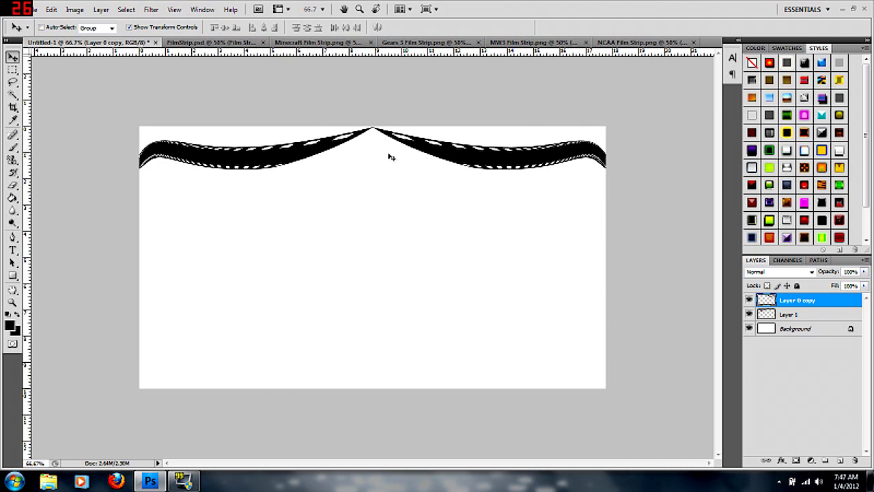
pyautogui.click(186, 44)
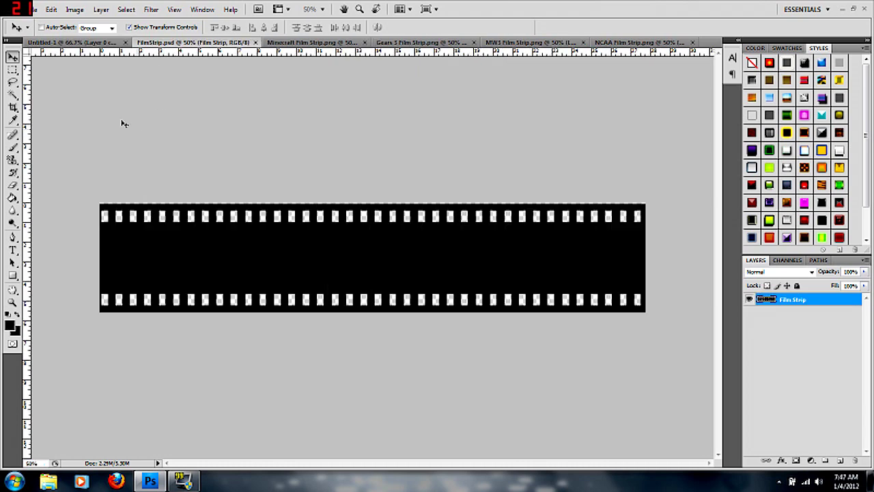
# Create a new document 2000 pixels wide and 400 pixels high at 72 pixels/inch with a white background
pyautogui.click(30, 10)
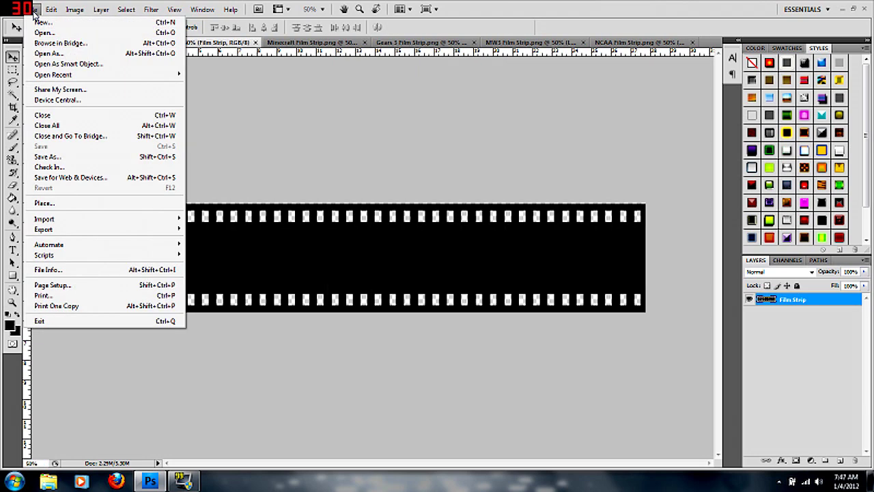
pyautogui.click(50, 25)
pyautogui.moveTo(268, 142); pyautogui.dragTo(220, 142)
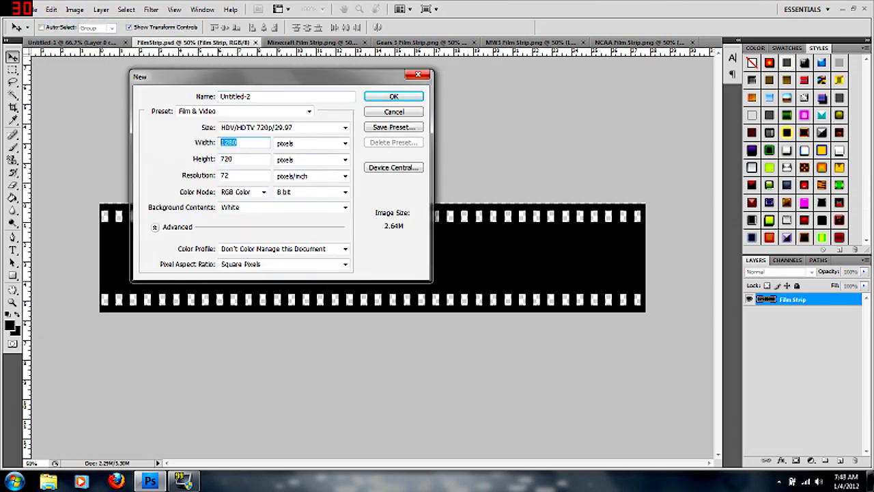
pyautogui.write('2000')
pyautogui.press('Tab')
pyautogui.write('400')
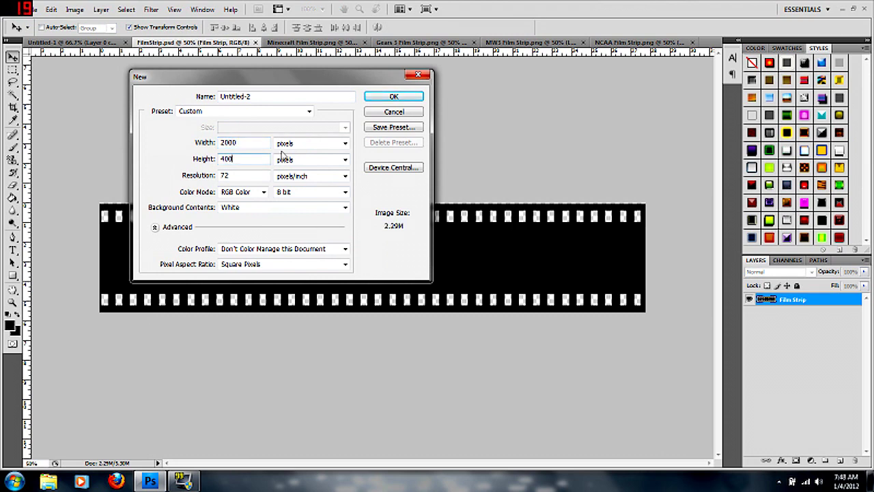
pyautogui.click(384, 96)
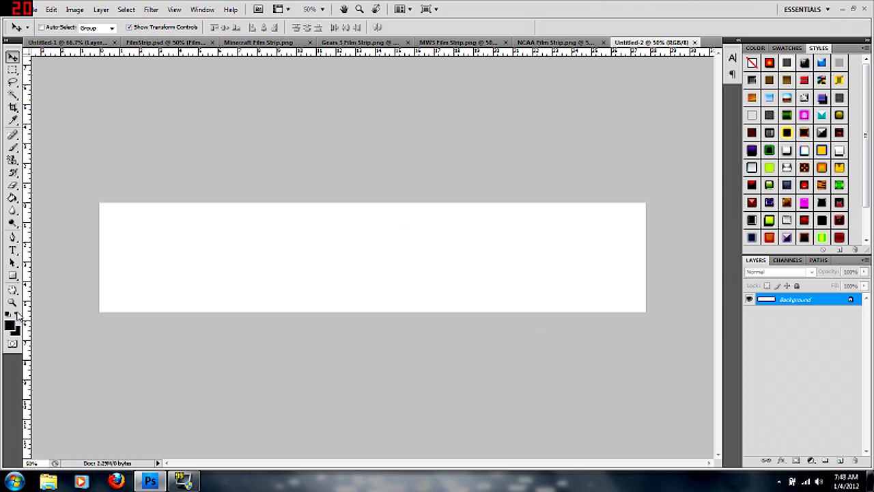
# Add a new layer and try filling it with black using the Paint Bucket
pyautogui.click(12, 197)
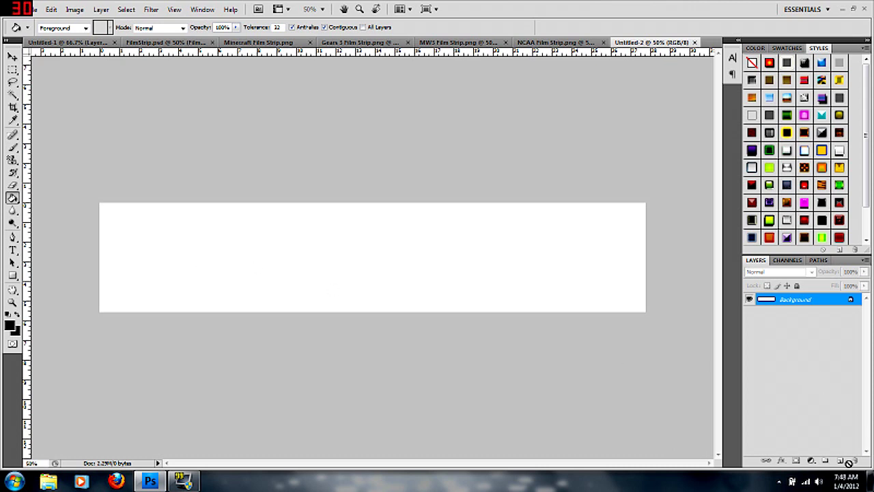
pyautogui.click(840, 462)
pyautogui.click(336, 237)
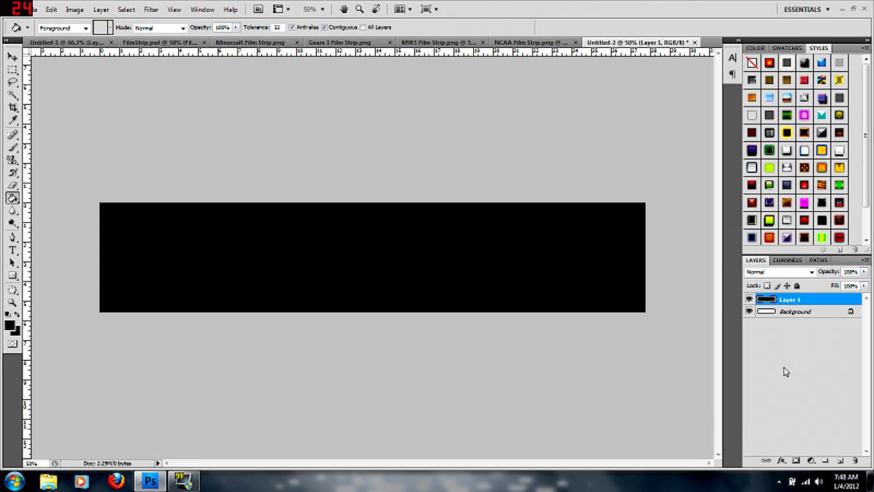
pyautogui.hotkey('ctrl', 'i')
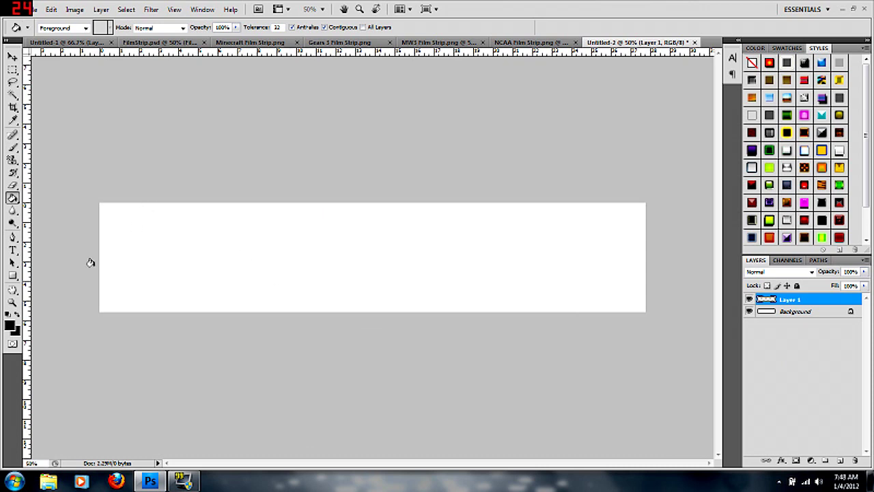
# Draw a tall black rectangle about 0.8 by 3.5 inches at the canvas's upper-left corner with the Rectangle tool
pyautogui.moveTo(11, 280); pyautogui.dragTo(67, 280)
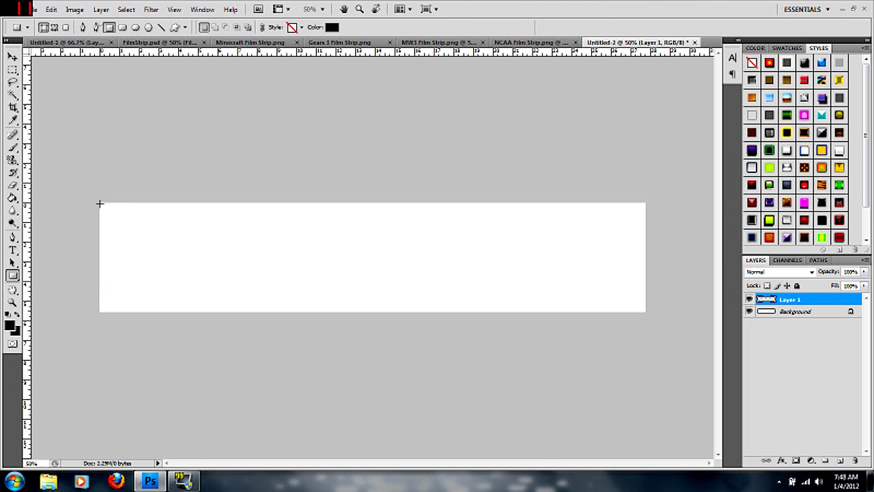
pyautogui.moveTo(105, 215); pyautogui.dragTo(116, 273)
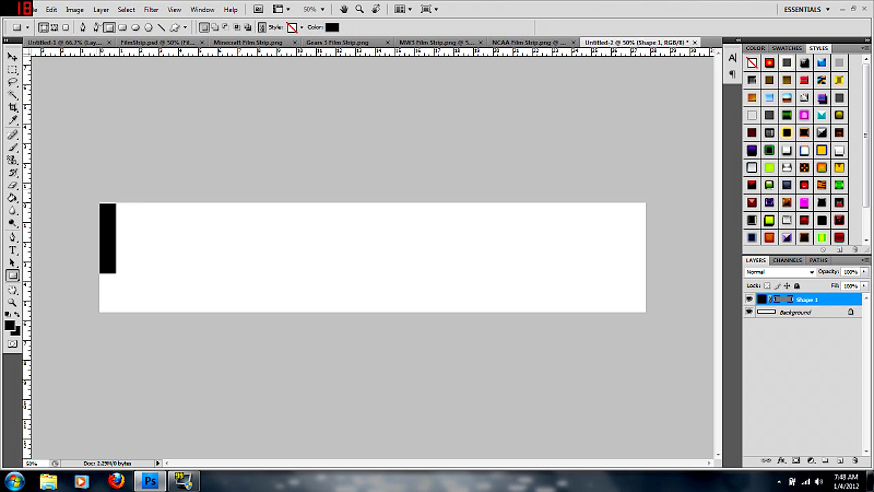
# Set the Eraser to Block mode and rasterize the black rectangle's shape layer
pyautogui.hotkey('ctrl', '+')
pyautogui.hotkey('ctrl', '+')
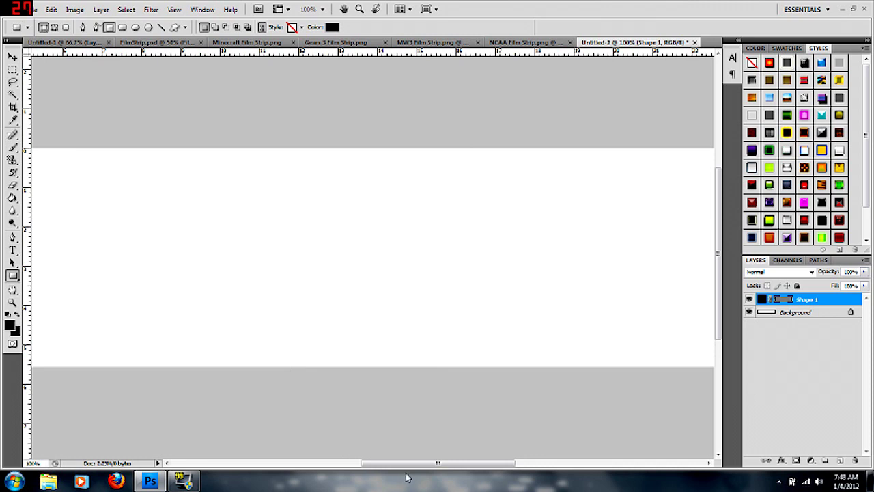
pyautogui.moveTo(410, 463); pyautogui.dragTo(311, 463)
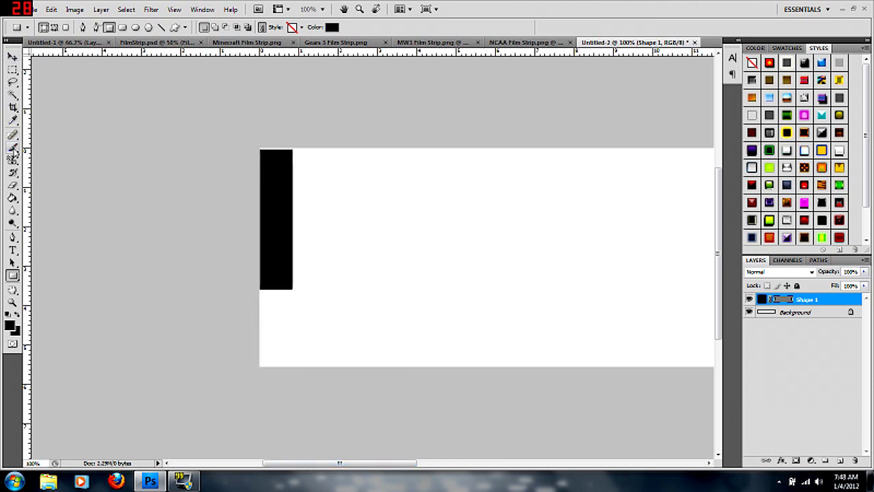
pyautogui.click(12, 185)
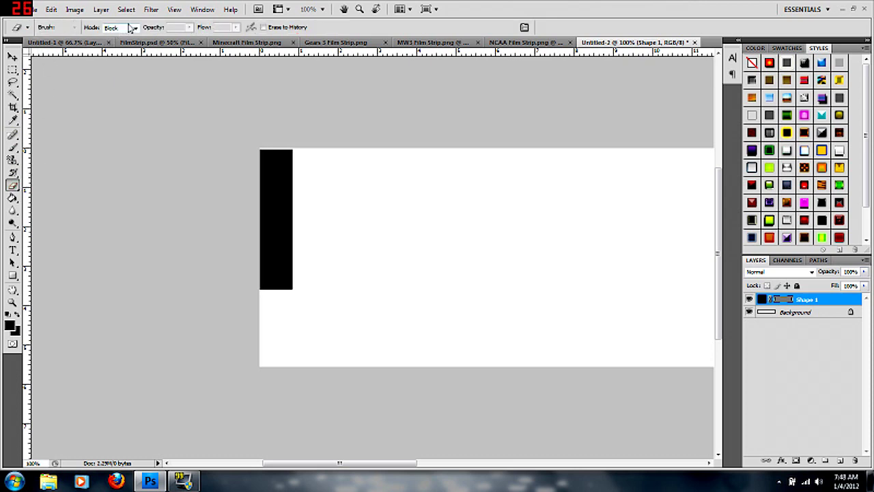
pyautogui.click(136, 29)
pyautogui.click(123, 48)
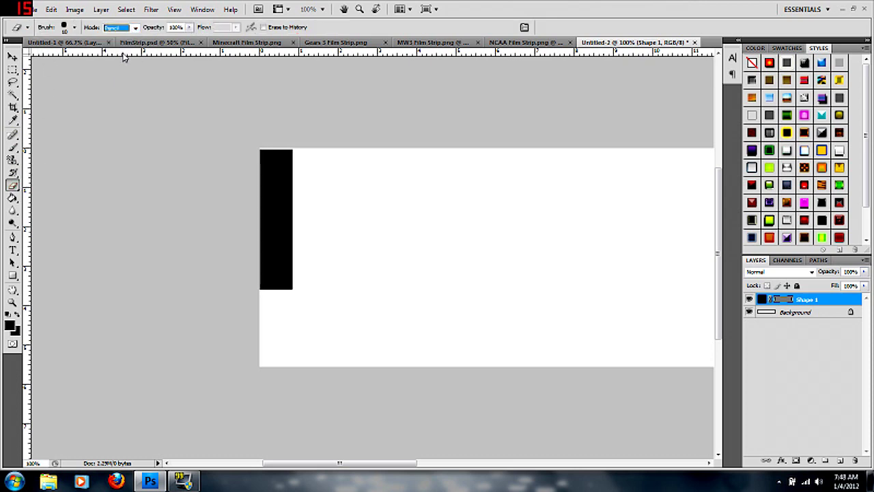
pyautogui.click(135, 29)
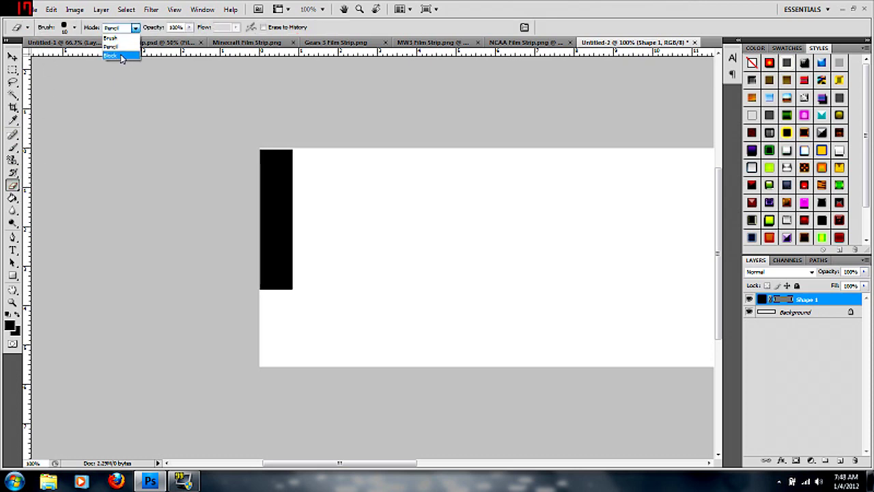
pyautogui.click(121, 58)
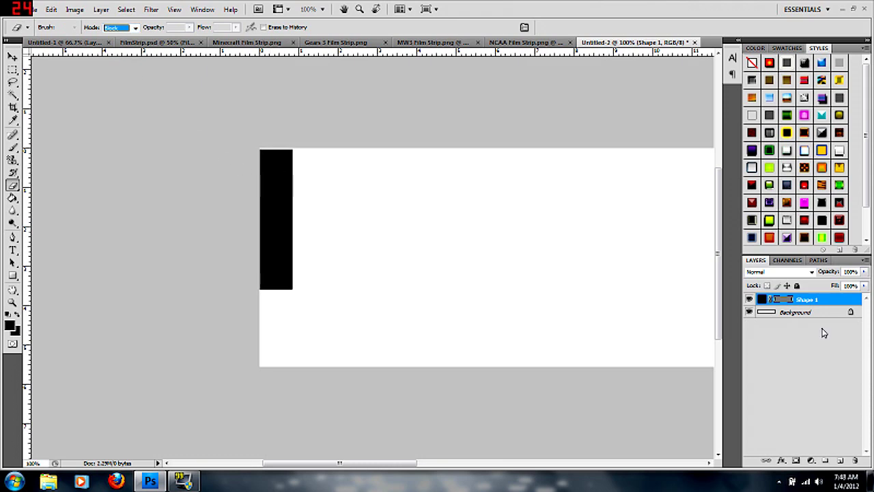
pyautogui.rightClick(834, 301)
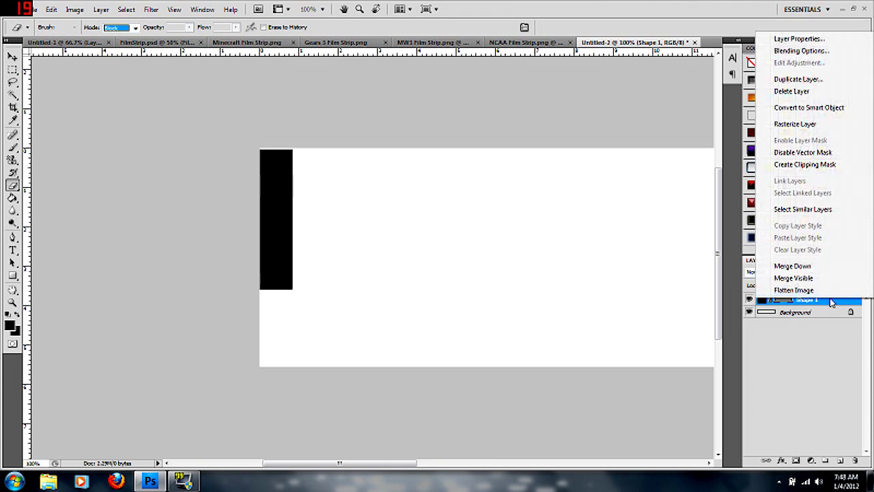
pyautogui.click(782, 125)
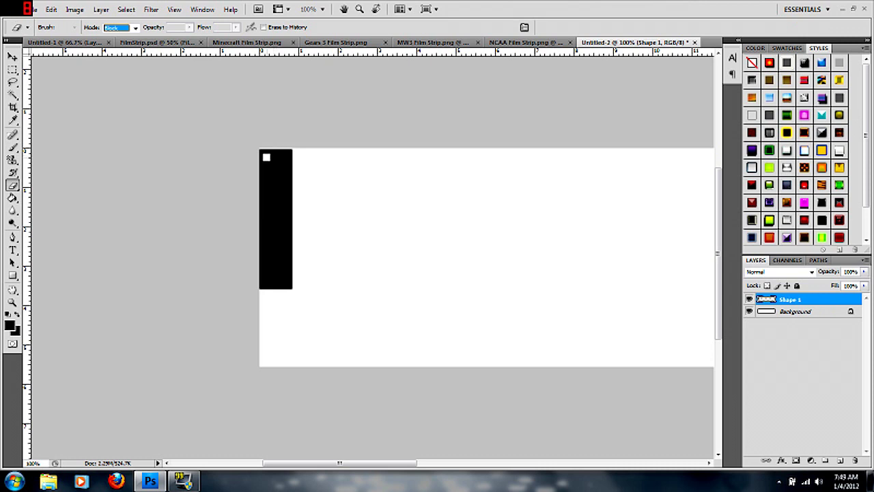
# Erase a small upright rectangular hole centred near the black strip's upper end and undo the stray erasure below it
pyautogui.click(274, 157)
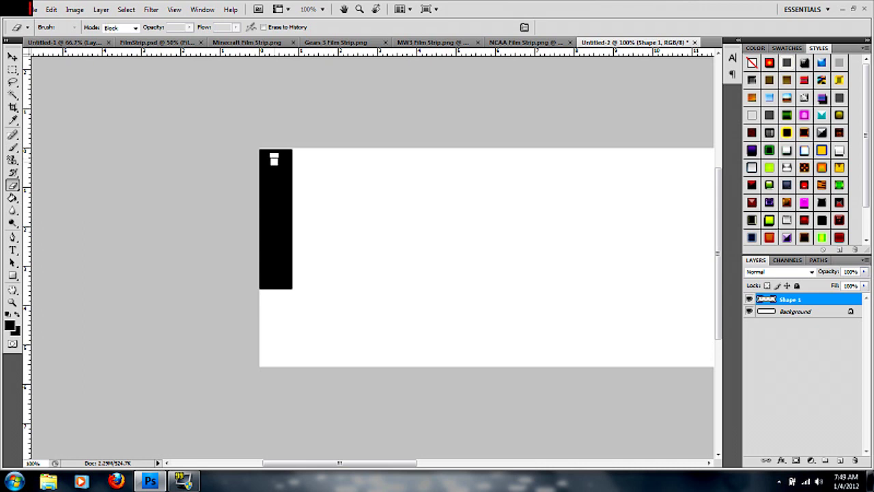
pyautogui.click(274, 163)
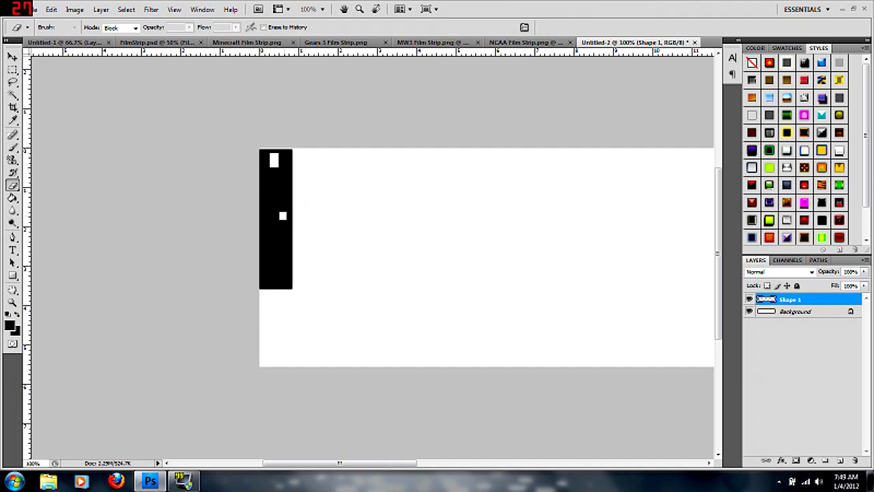
pyautogui.click(50, 11)
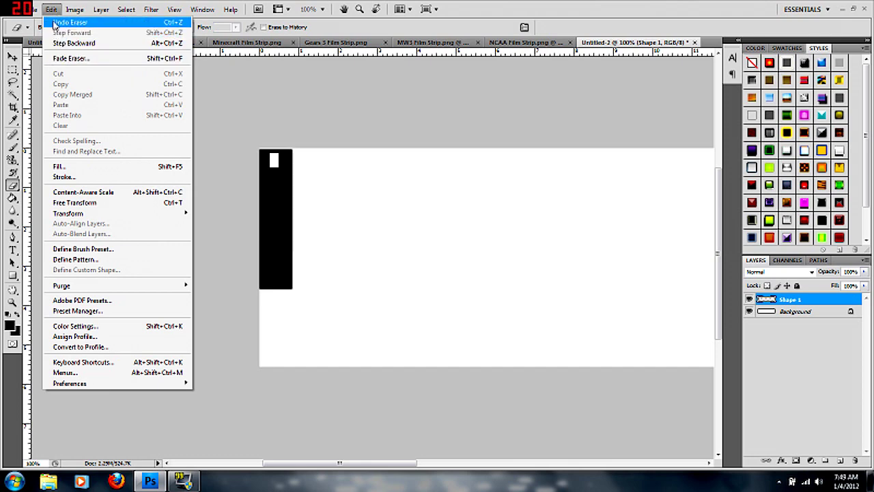
# Select the black strip's full height from its left edge to the hole's right edge and cut that part out
pyautogui.click(13, 69)
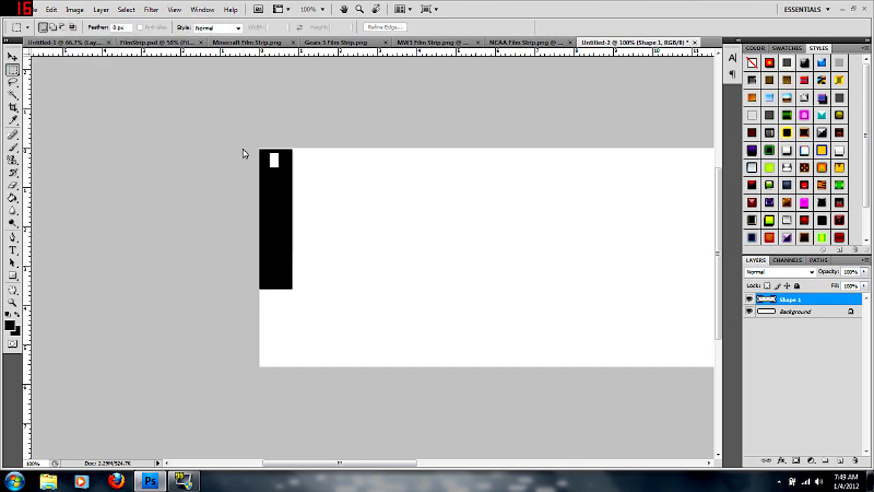
pyautogui.moveTo(259, 148); pyautogui.dragTo(278, 167)
pyautogui.moveTo(279, 177); pyautogui.dragTo(280, 289)
pyautogui.hotkey('ctrl', '+')
pyautogui.hotkey('ctrl', '+')
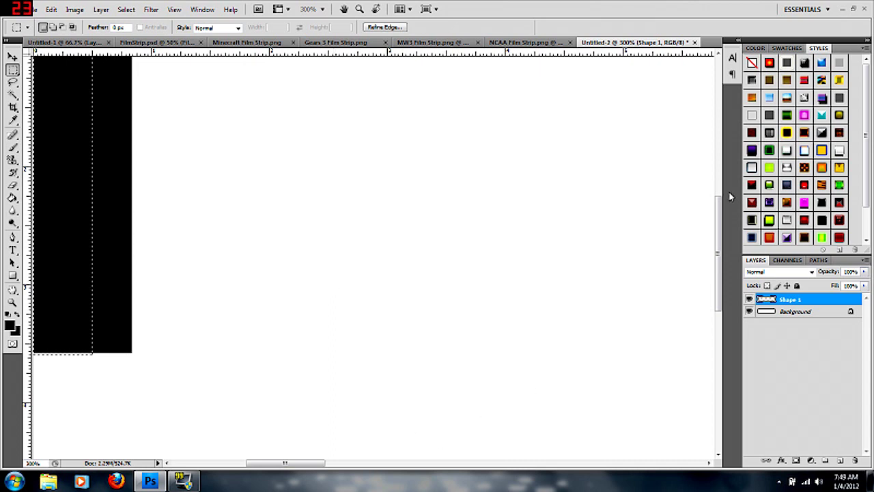
pyautogui.moveTo(720, 203); pyautogui.dragTo(719, 148)
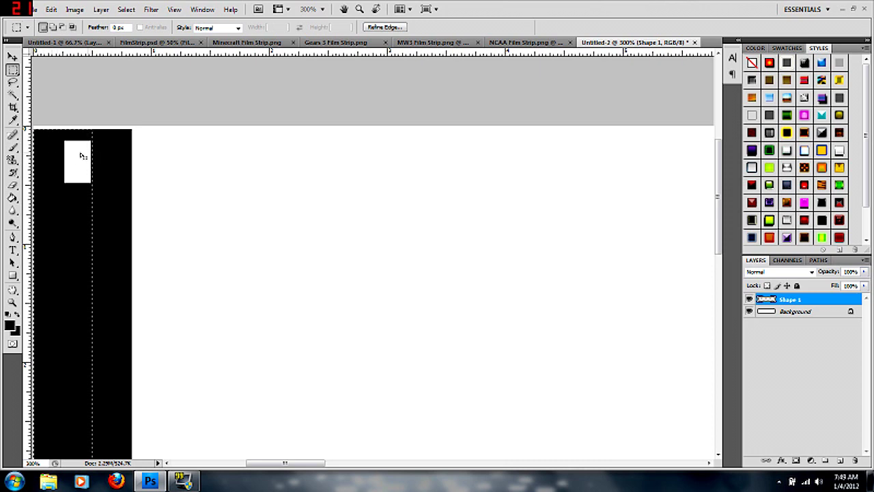
pyautogui.click(48, 11)
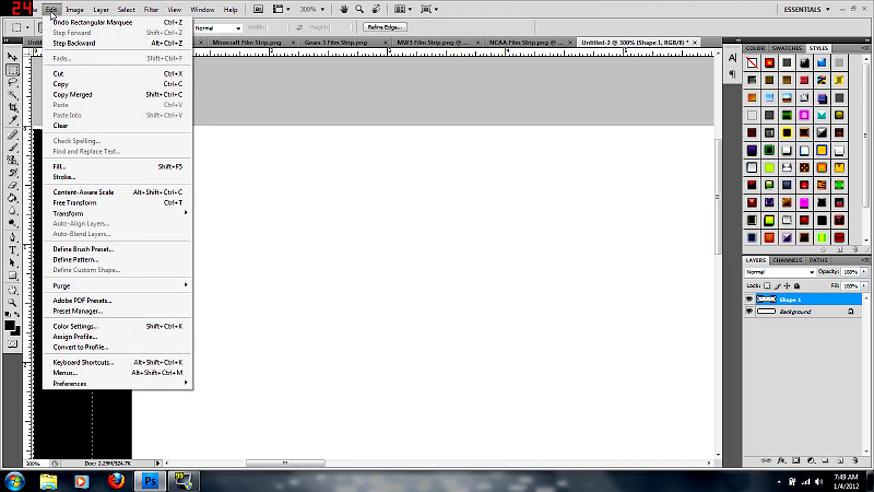
pyautogui.click(59, 74)
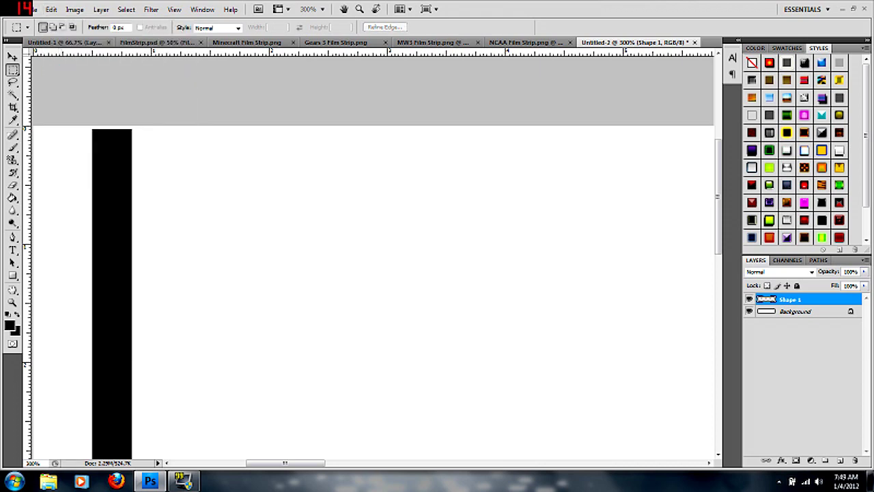
# Delete the Shape 1 layer holding the leftover part of the black strip
pyautogui.rightClick(803, 301)
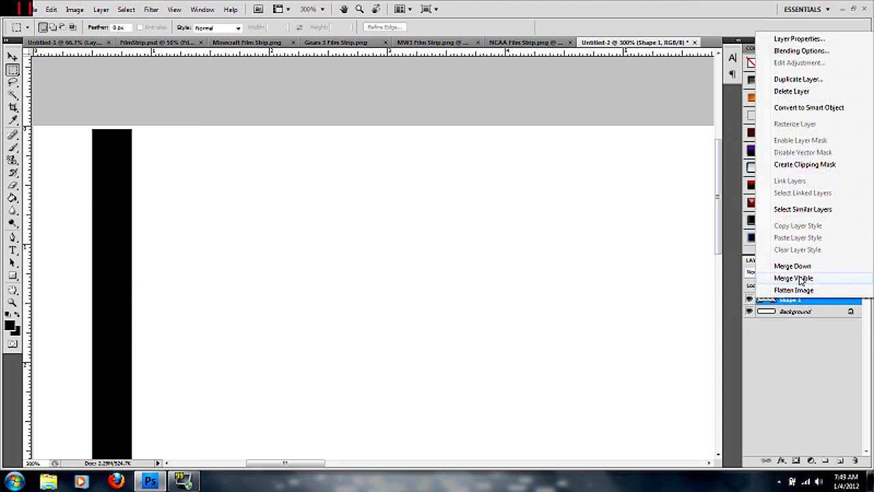
pyautogui.click(828, 303)
pyautogui.press('Delete')
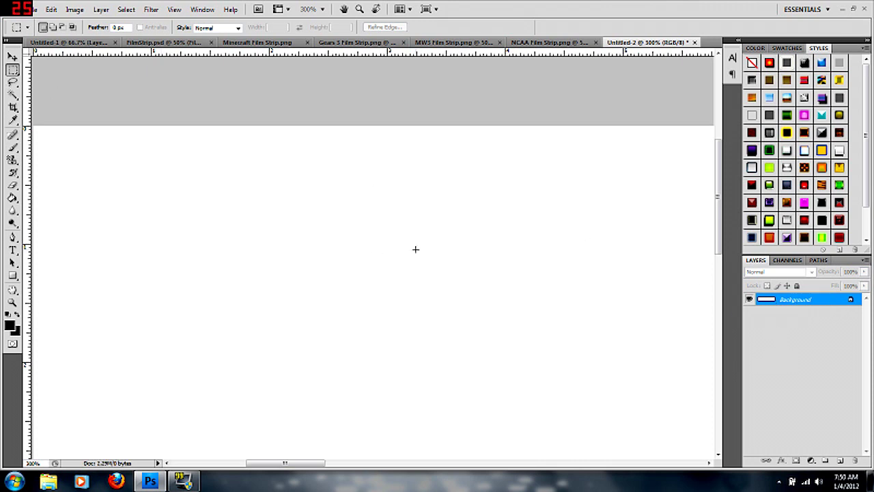
# Paste the cut strip piece onto a new layer and move it to the canvas's upper-left corner
pyautogui.click(840, 459)
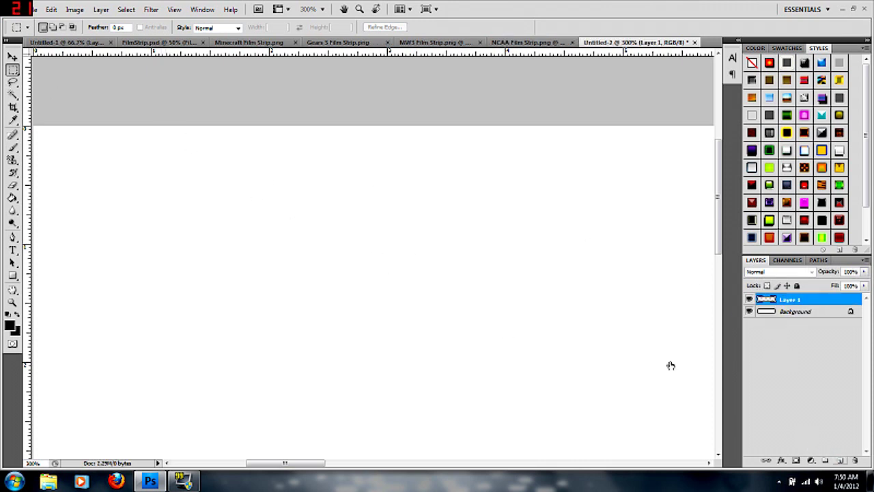
pyautogui.click(51, 9)
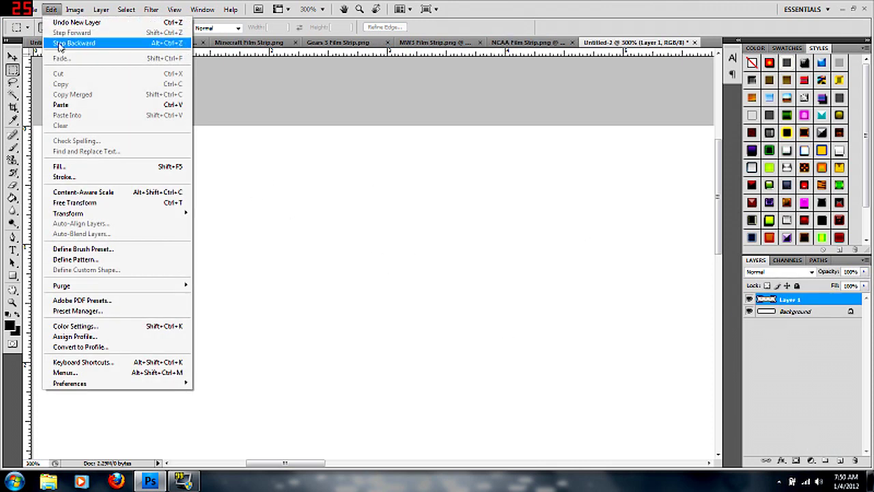
pyautogui.click(60, 105)
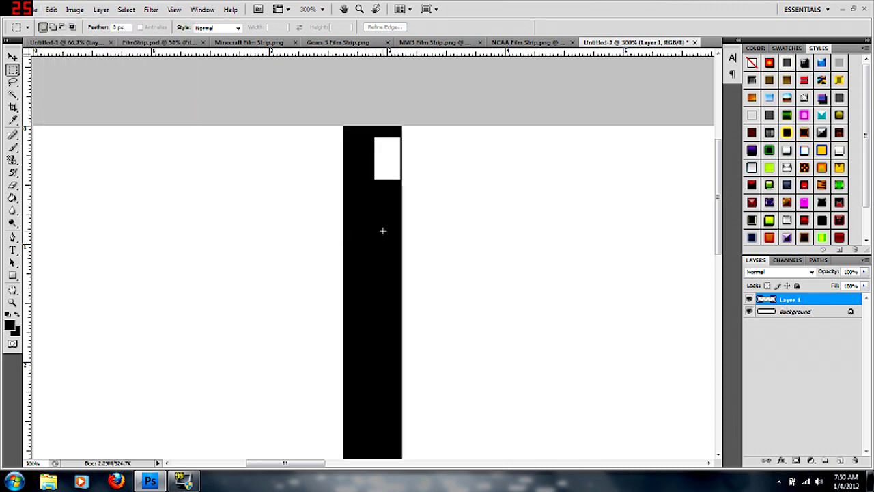
pyautogui.hotkey('ctrl', '-')
pyautogui.moveTo(384, 233); pyautogui.dragTo(178, 234)
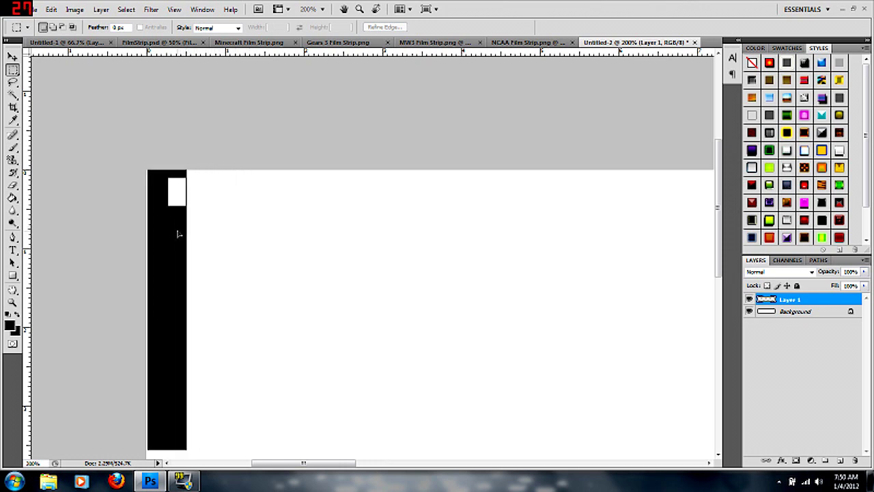
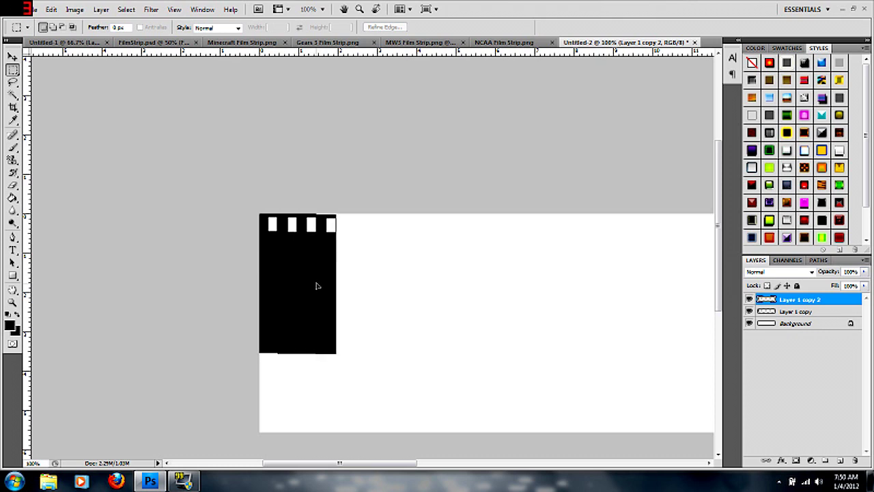
# Try to nudge the duplicated two-hole piece upward to line up with the canvas's top edge
pyautogui.press('Up')
pyautogui.press('Up')
pyautogui.press('Up')
pyautogui.press('Up')
pyautogui.press('Up')
pyautogui.press('Up')
pyautogui.press('Up')
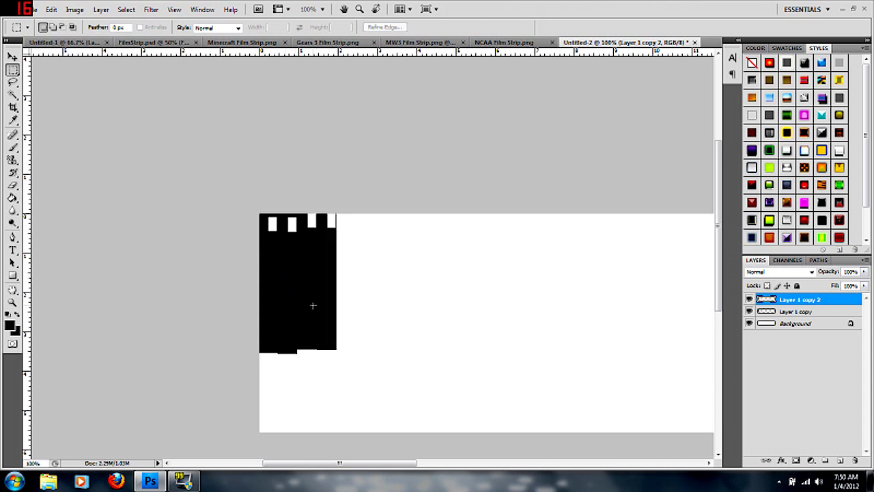
# Undo the strip duplications back to the first duplicate lying unmoved over the original single-hole piece
pyautogui.hotkey('ctrl', 'z')
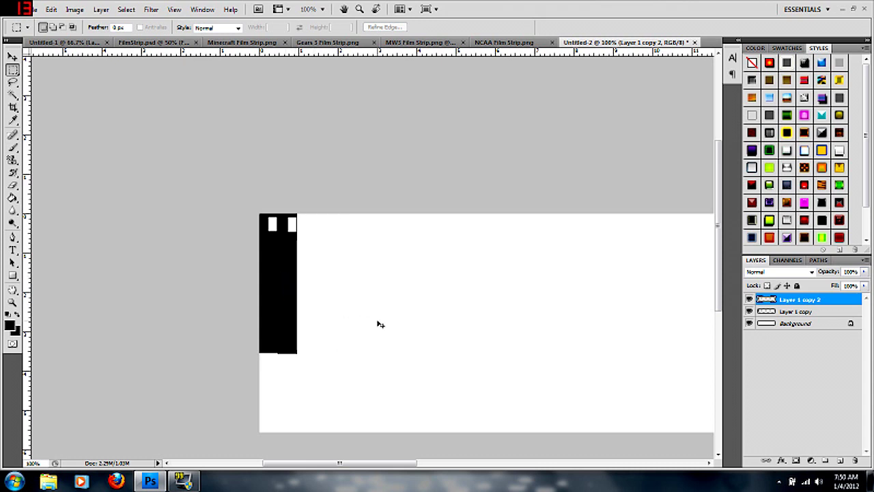
pyautogui.hotkey('ctrl', 'alt', 'z')
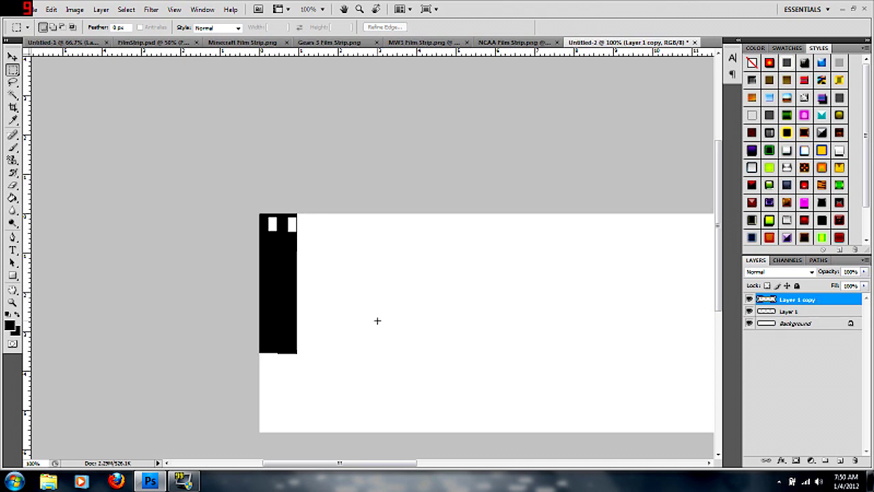
pyautogui.hotkey('ctrl', 'alt', 'z')
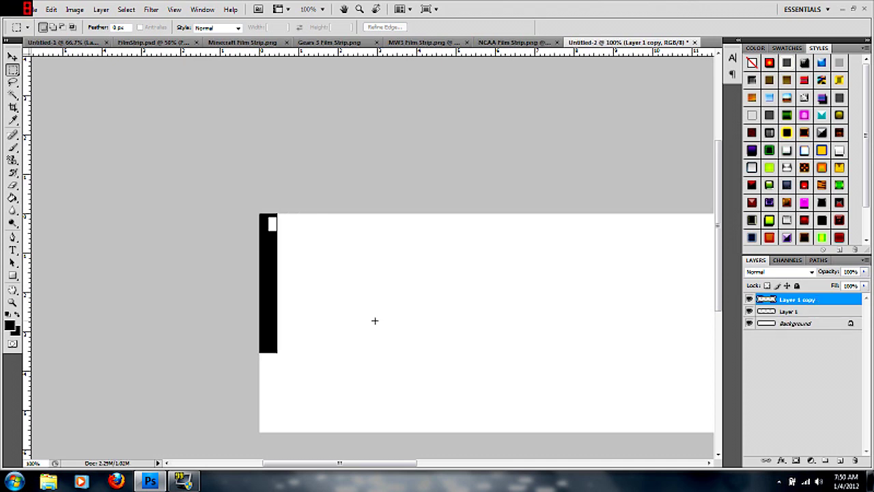
# Place the duplicate strip flush against the original's right side and merge both layers into a two-hole piece at the canvas's left edge
pyautogui.click(11, 57)
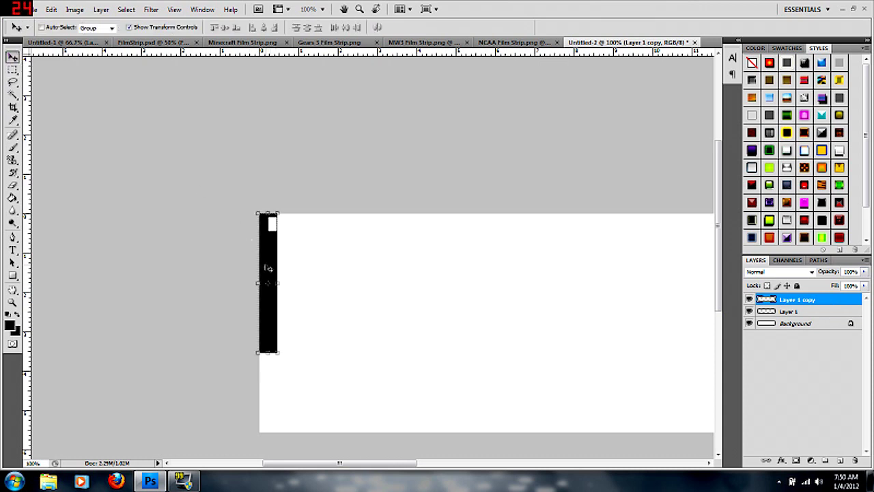
pyautogui.moveTo(269, 266); pyautogui.dragTo(283, 263)
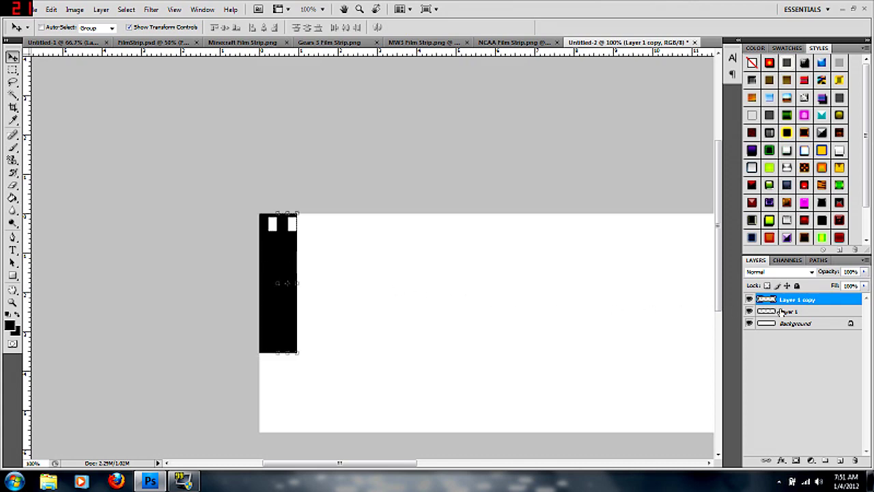
pyautogui.keyDown('shift'); pyautogui.click(802, 313); pyautogui.keyUp('shift')
pyautogui.rightClick(803, 312)
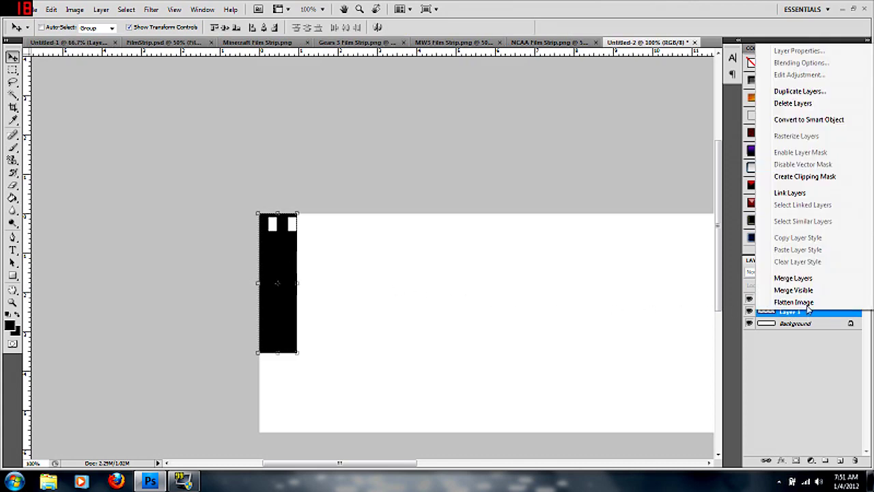
pyautogui.click(799, 279)
pyautogui.moveTo(282, 267)
pyautogui.mouseDown()
pyautogui.moveTo(316, 266)
pyautogui.moveTo(282, 266)
pyautogui.mouseUp()
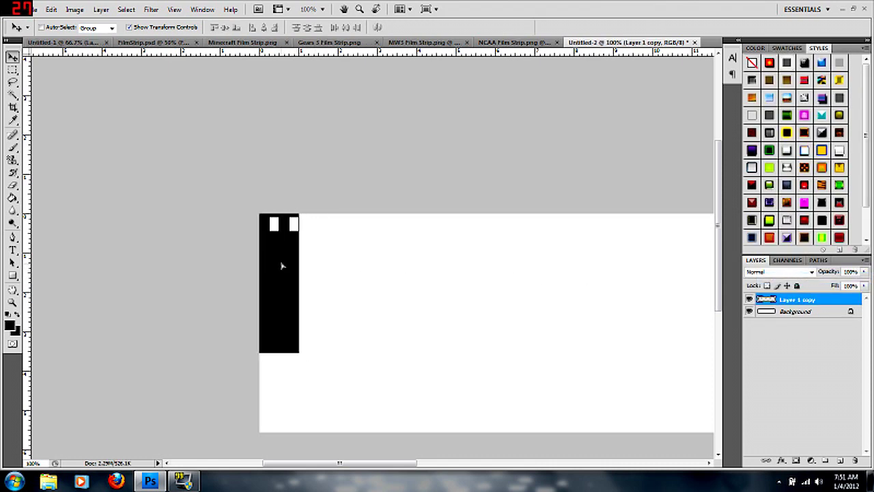
# Duplicate the two-hole piece, place the copy flush to its right, and merge both layers into a four-hole piece
pyautogui.hotkey('ctrl', 'j')
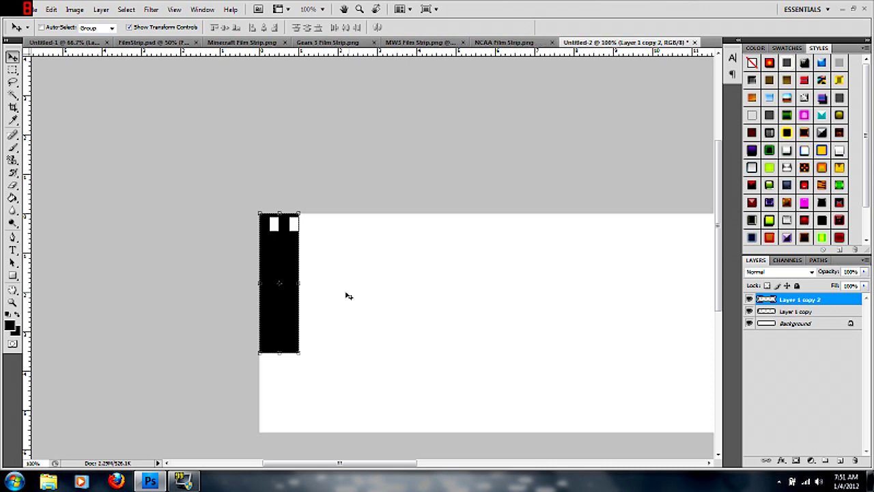
pyautogui.moveTo(280, 268); pyautogui.dragTo(315, 267)
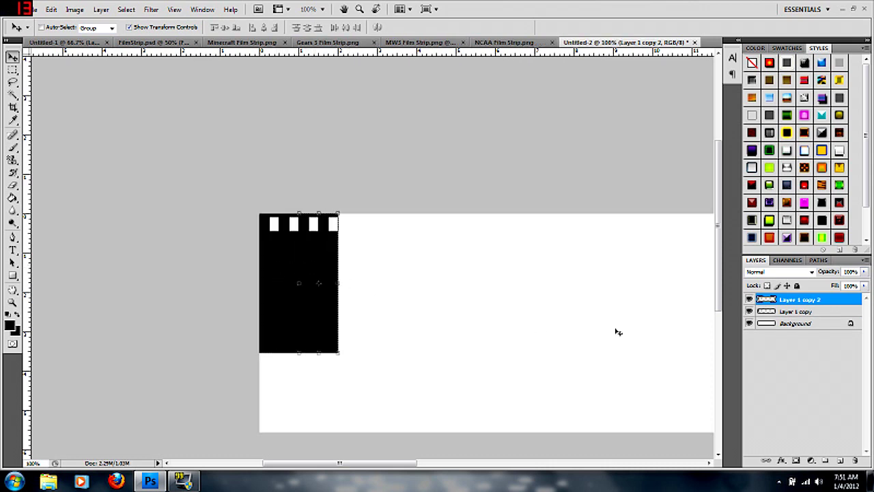
pyautogui.keyDown('shift'); pyautogui.click(823, 313); pyautogui.keyUp('shift')
pyautogui.rightClick(813, 312)
pyautogui.click(793, 280)
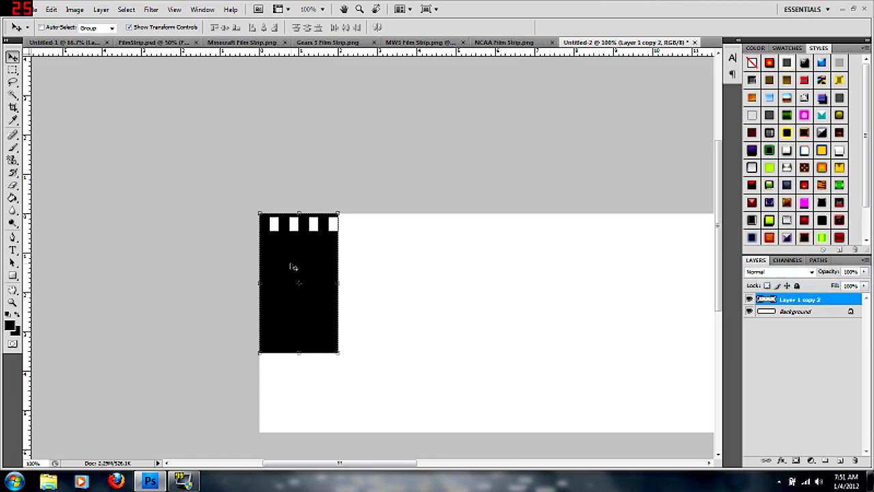
# Duplicate the four-hole piece, place the copy flush to its right, and merge both layers into an eight-hole piece
pyautogui.hotkey('ctrl', 'j')
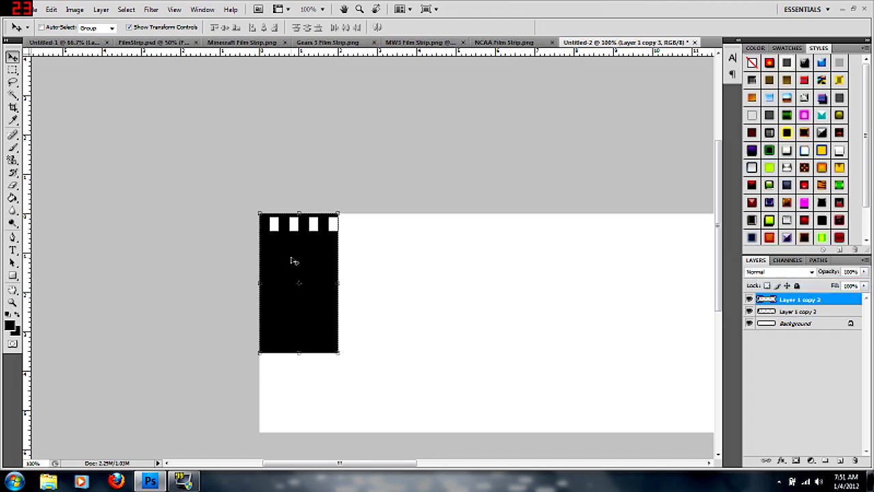
pyautogui.moveTo(292, 261); pyautogui.dragTo(364, 262)
pyautogui.hotkey('ctrl', 't')
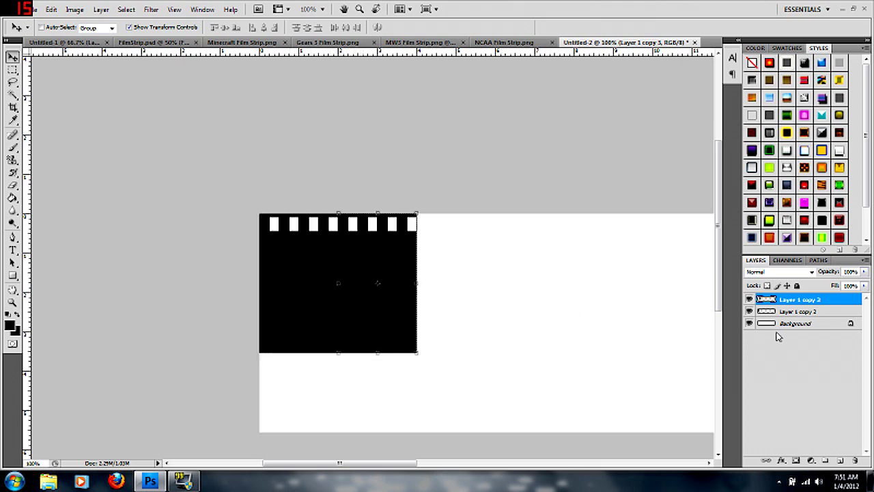
pyautogui.keyDown('shift'); pyautogui.click(821, 312); pyautogui.keyUp('shift')
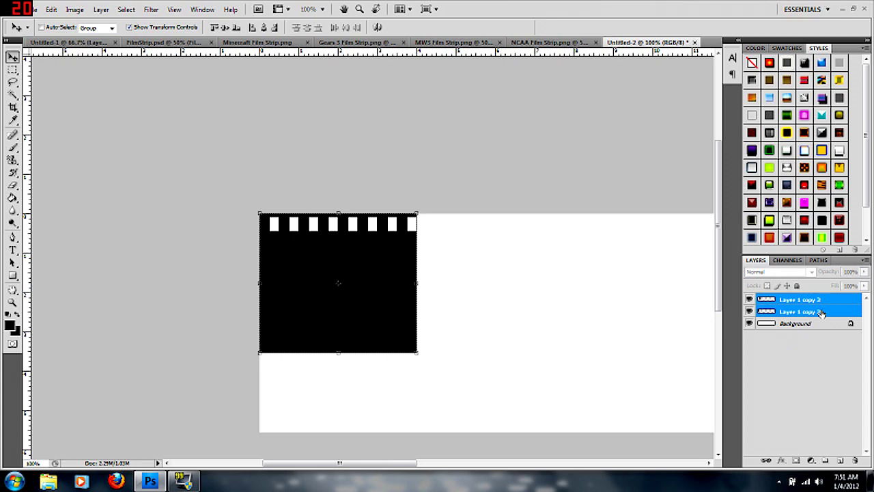
pyautogui.rightClick(822, 312)
pyautogui.click(814, 280)
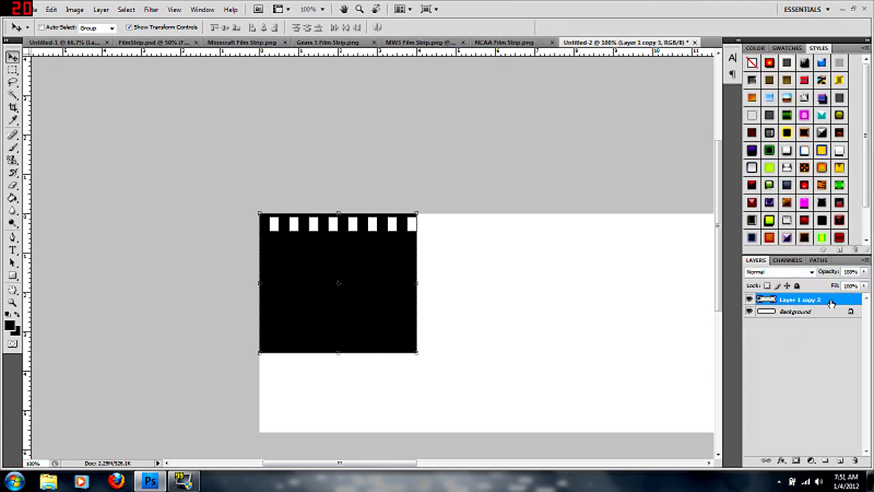
# Duplicate the eight-hole piece, place the copy flush to its right, and merge both layers into a sixteen-hole piece
pyautogui.hotkey('ctrl', 'j')
pyautogui.moveTo(364, 280); pyautogui.dragTo(529, 277)
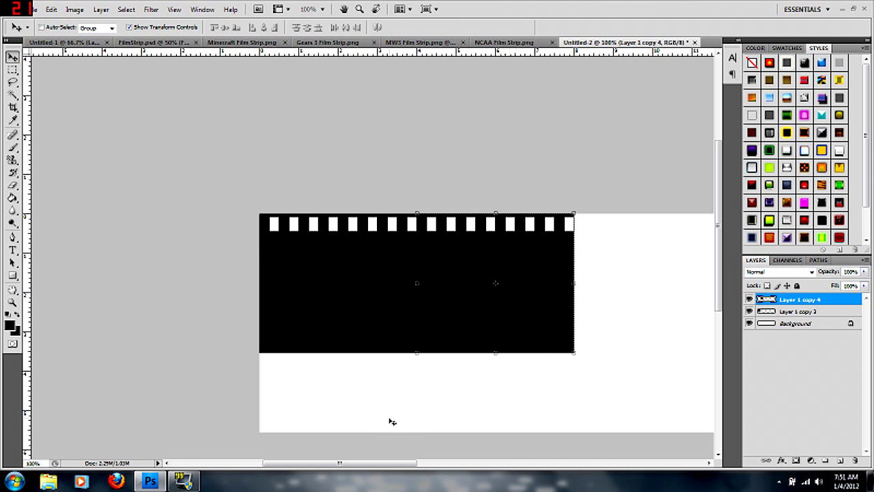
pyautogui.hotkey('ctrl', '-')
pyautogui.moveTo(355, 463); pyautogui.dragTo(422, 462)
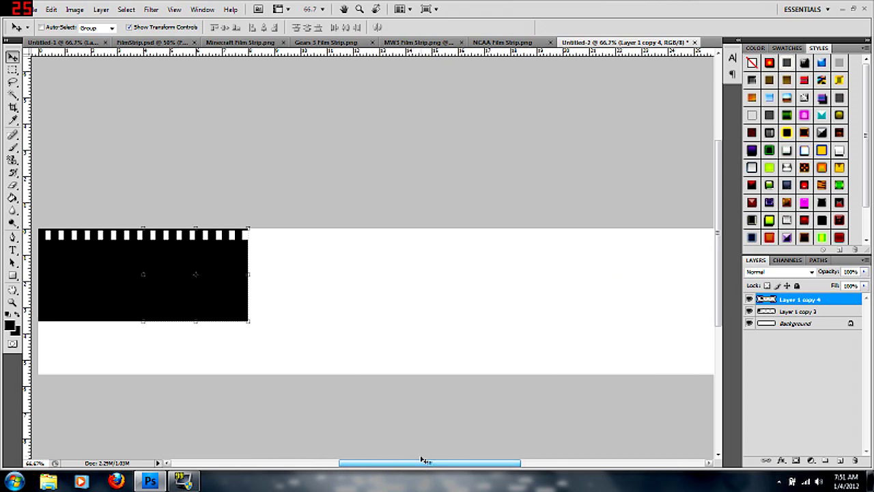
pyautogui.hotkey('ctrl', '-')
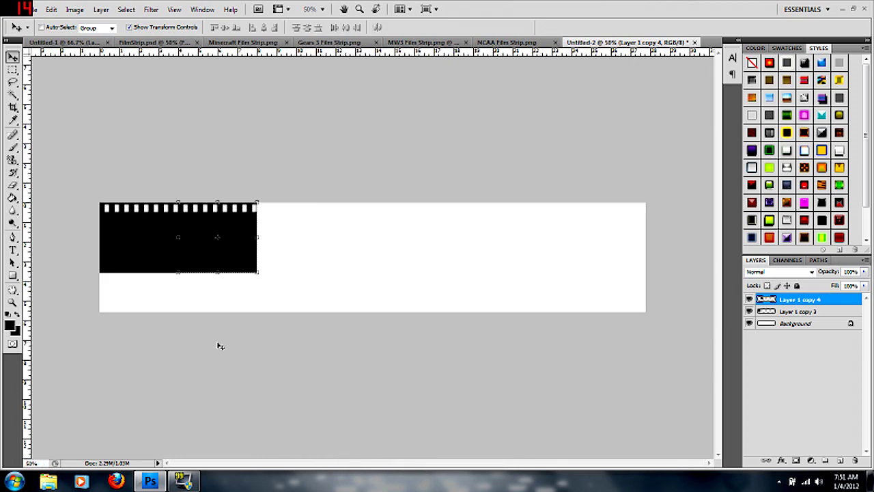
pyautogui.keyDown('shift'); pyautogui.click(832, 312); pyautogui.keyUp('shift')
pyautogui.rightClick(832, 313)
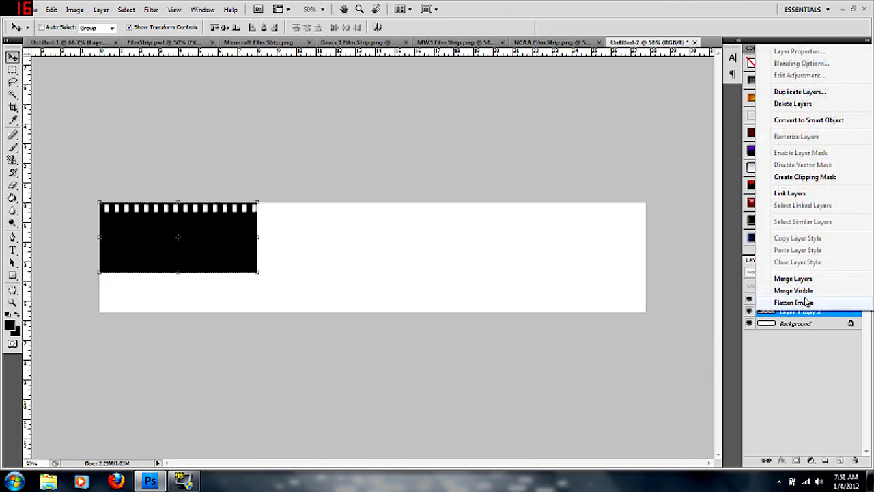
pyautogui.click(800, 280)
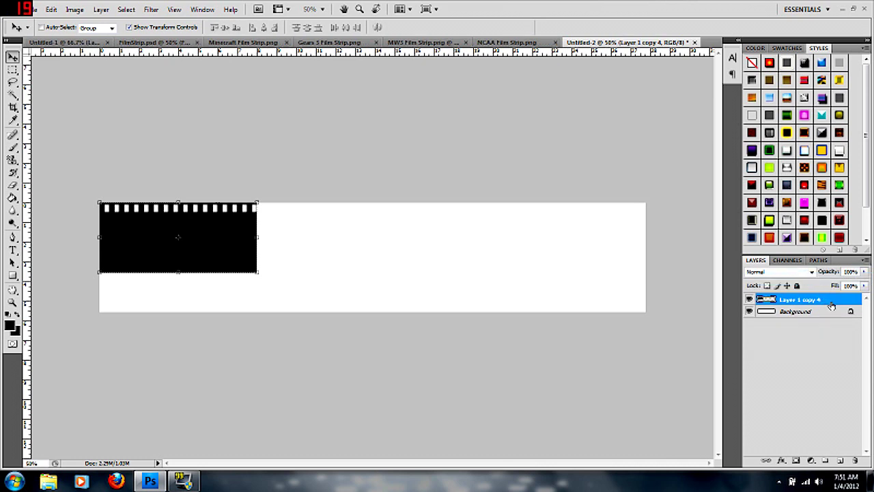
# Duplicate the sixteen-hole piece, place the copy flush to its right, and merge both layers into one about 16 inches wide
pyautogui.hotkey('ctrl', 'j')
pyautogui.moveTo(227, 243); pyautogui.dragTo(381, 242)
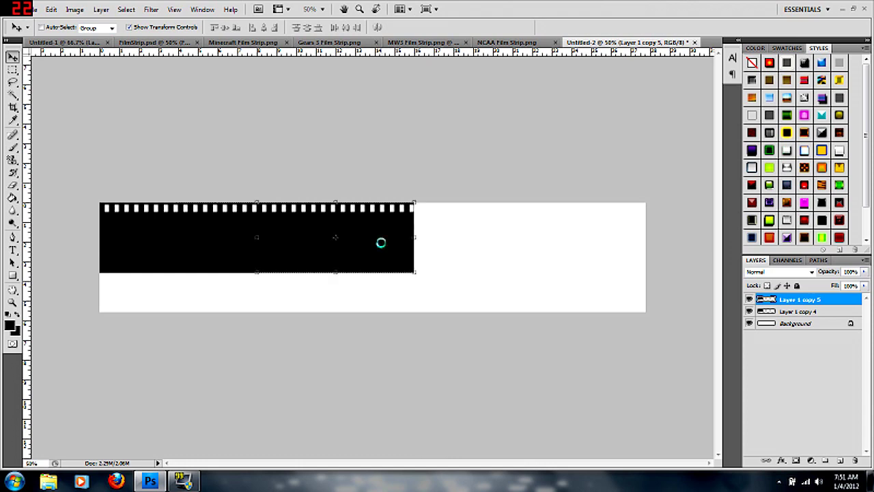
pyautogui.keyDown('shift'); pyautogui.click(840, 312); pyautogui.keyUp('shift')
pyautogui.rightClick(839, 311)
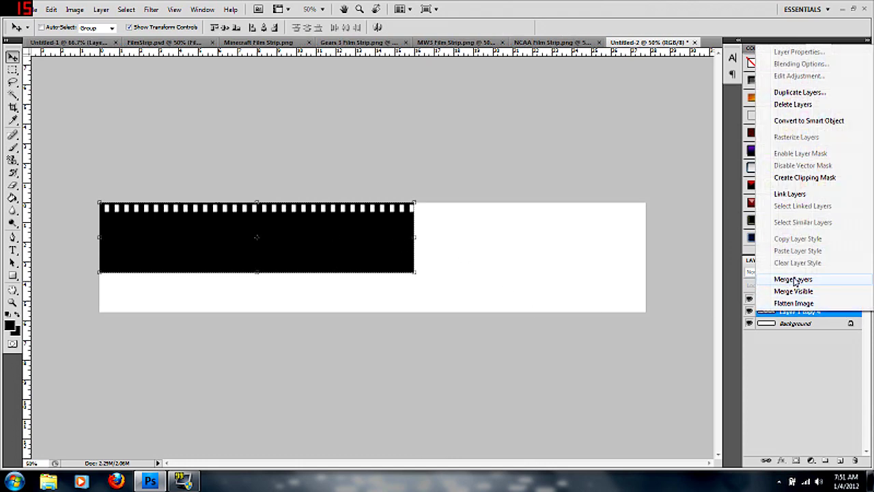
pyautogui.click(793, 279)
# Duplicate the 16-inch piece, align the copy to its right so the strip spans the canvas, and merge both layers
pyautogui.hotkey('ctrl', 'j')
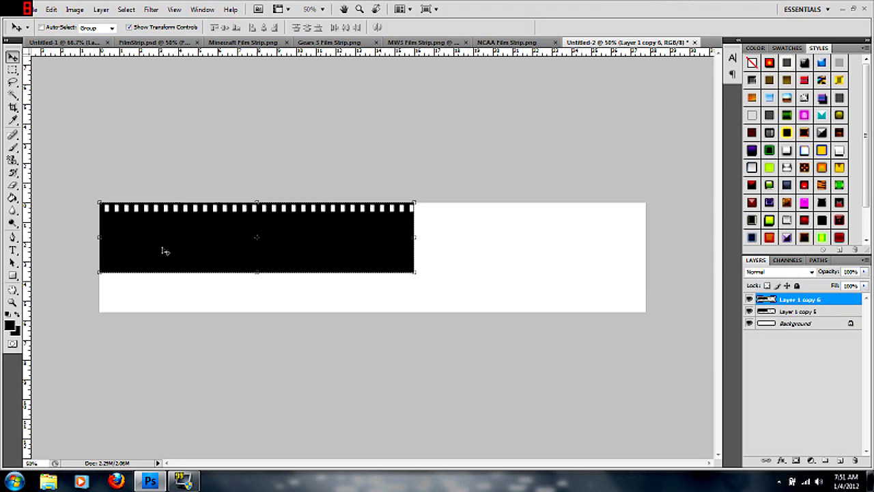
pyautogui.moveTo(297, 256); pyautogui.dragTo(605, 250)
pyautogui.moveTo(498, 250)
pyautogui.mouseDown()
pyautogui.moveTo(517, 248)
pyautogui.moveTo(496, 250)
pyautogui.mouseUp()
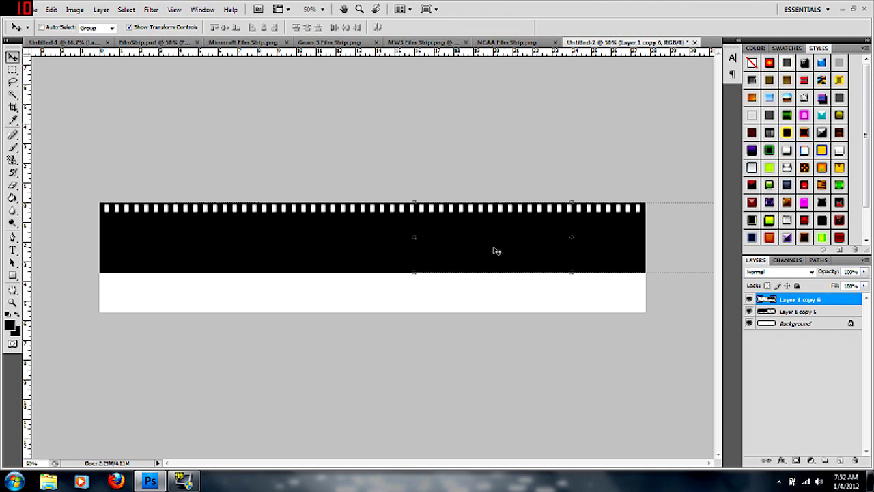
pyautogui.keyDown('shift'); pyautogui.click(831, 310); pyautogui.keyUp('shift')
pyautogui.rightClick(833, 312)
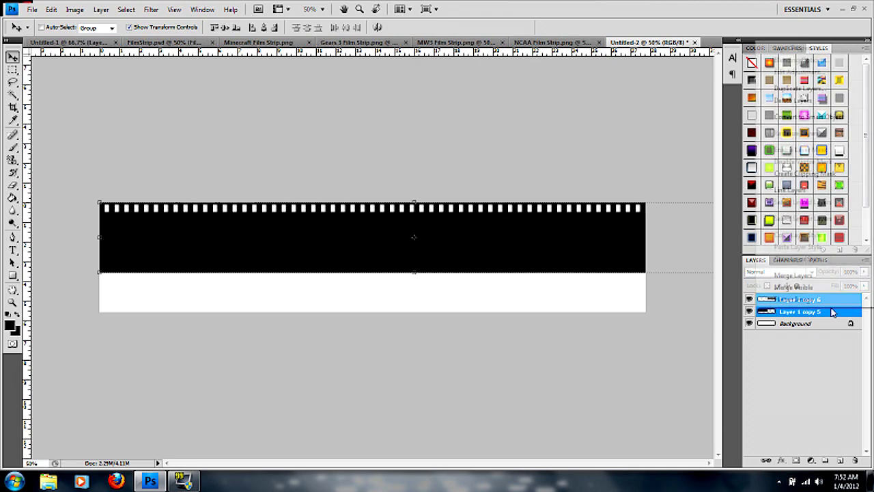
pyautogui.click(784, 276)
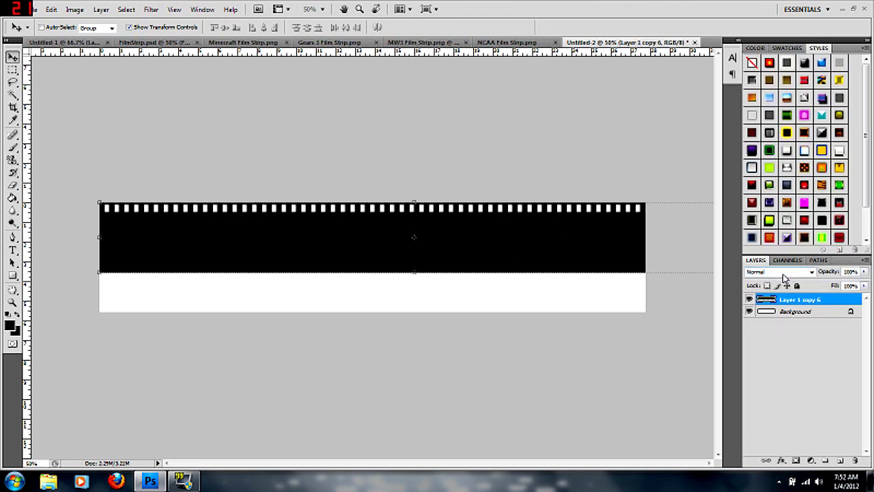
# Duplicate the full-width strip layer, flip the copy vertically, and move it flush with the canvas's bottom edge
pyautogui.hotkey('ctrl', 'j')
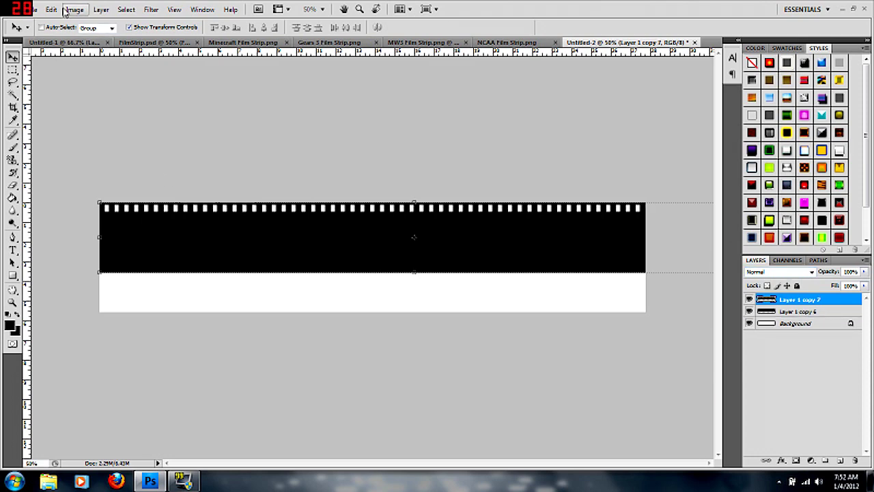
pyautogui.click(52, 10)
pyautogui.click(73, 9)
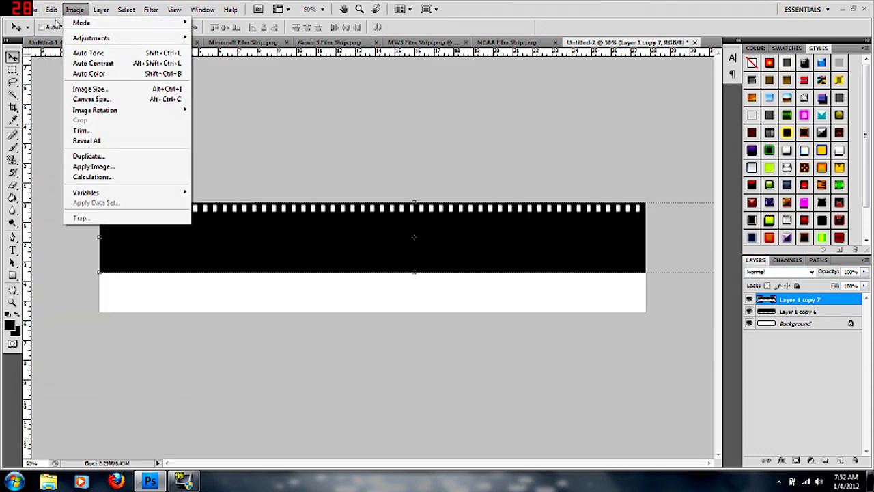
pyautogui.moveTo(50, 11)
pyautogui.moveTo(121, 218)
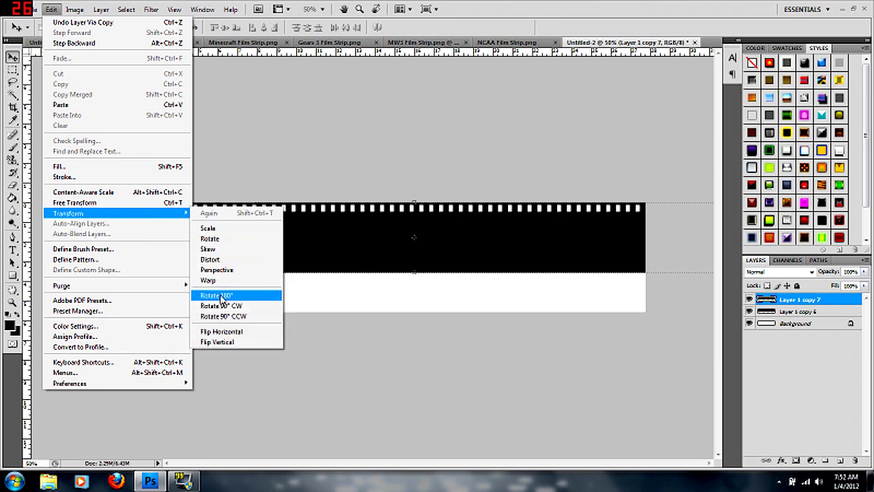
pyautogui.click(230, 345)
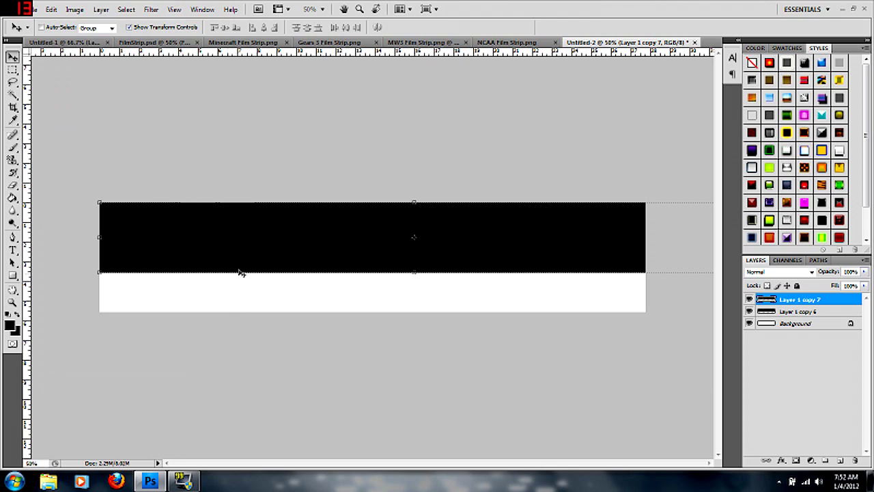
pyautogui.moveTo(240, 242); pyautogui.dragTo(234, 280)
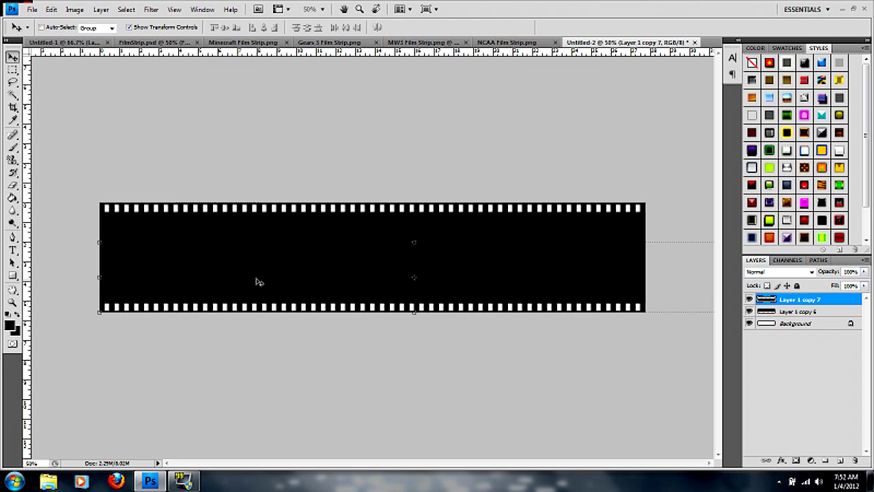
# Merge the upper and lower strip layers into one layer with sprocket holes along both edges
pyautogui.keyDown('shift'); pyautogui.click(836, 312); pyautogui.keyUp('shift')
pyautogui.rightClick(823, 313)
pyautogui.click(805, 281)
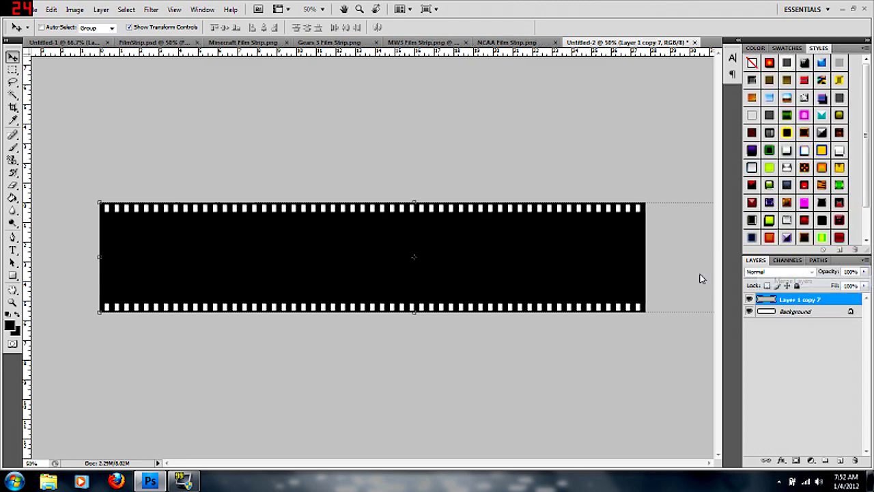
# Draw a black rectangle shape about 5.4 by 3.6 inches between the hole rows, partly overhanging the strip's left end
pyautogui.click(12, 276)
pyautogui.click(60, 275)
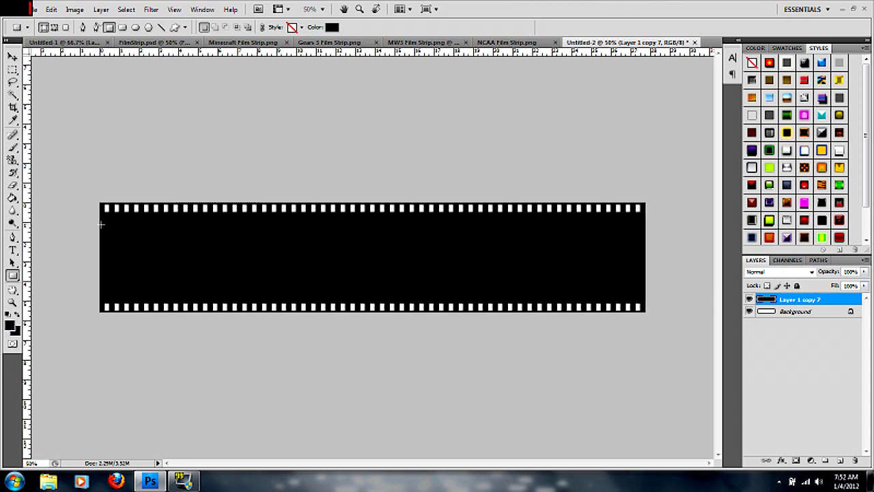
pyautogui.moveTo(108, 228); pyautogui.dragTo(199, 293)
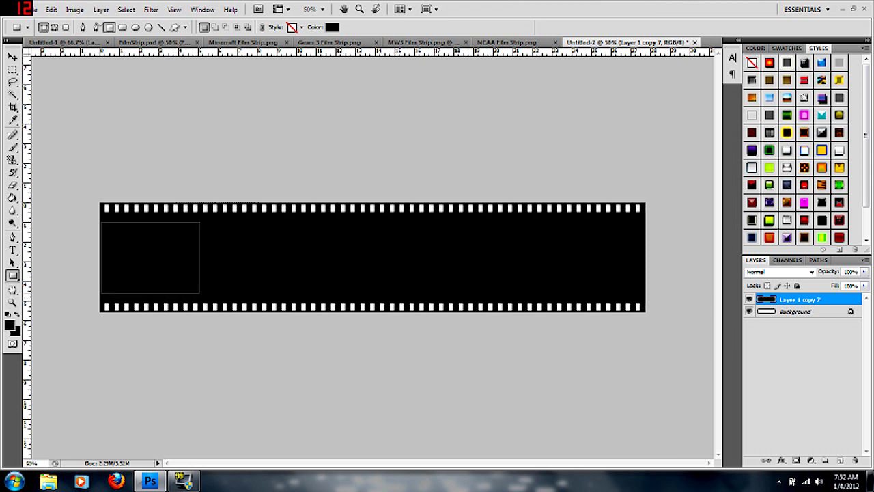
pyautogui.moveTo(199, 293); pyautogui.dragTo(208, 294)
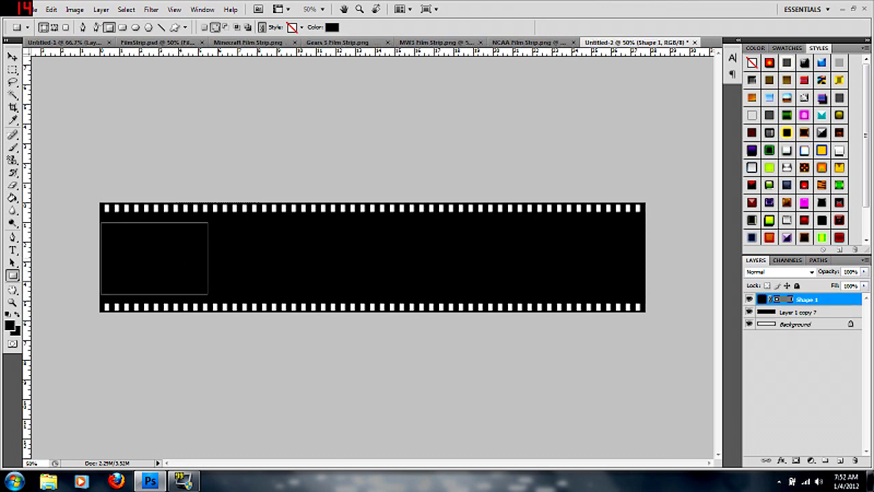
pyautogui.moveTo(194, 258); pyautogui.dragTo(162, 258)
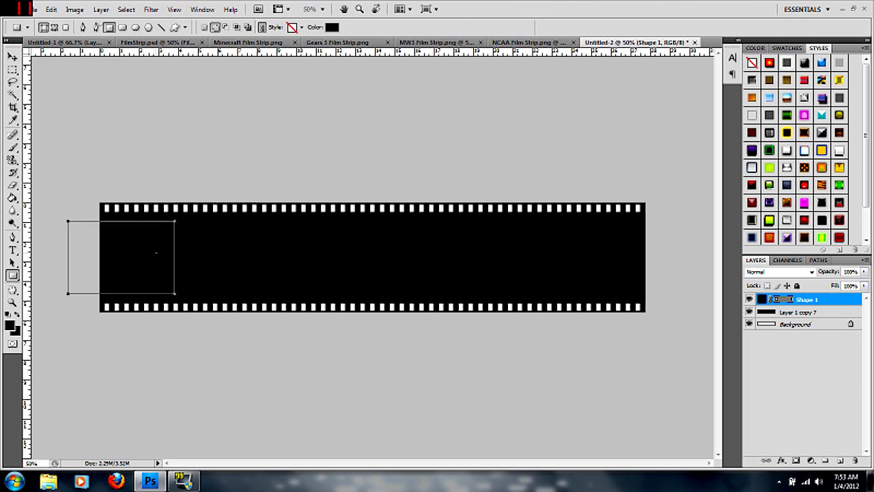
pyautogui.click(12, 56)
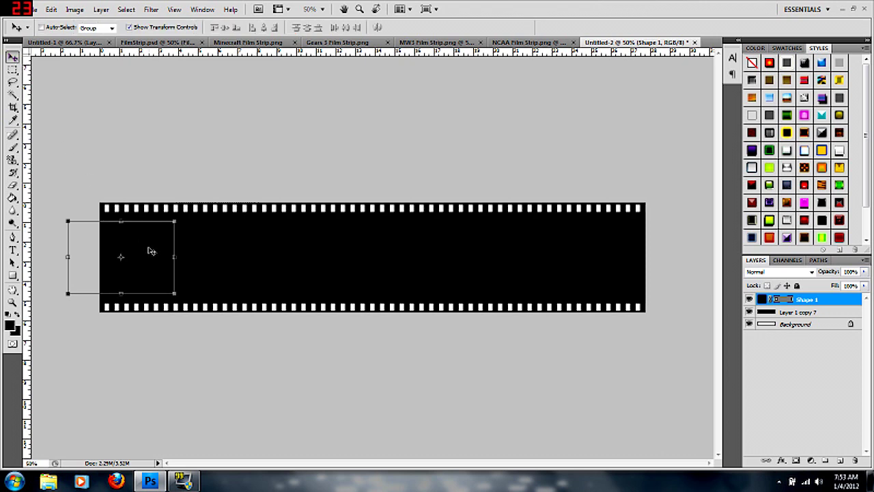
pyautogui.moveTo(152, 250); pyautogui.dragTo(155, 252)
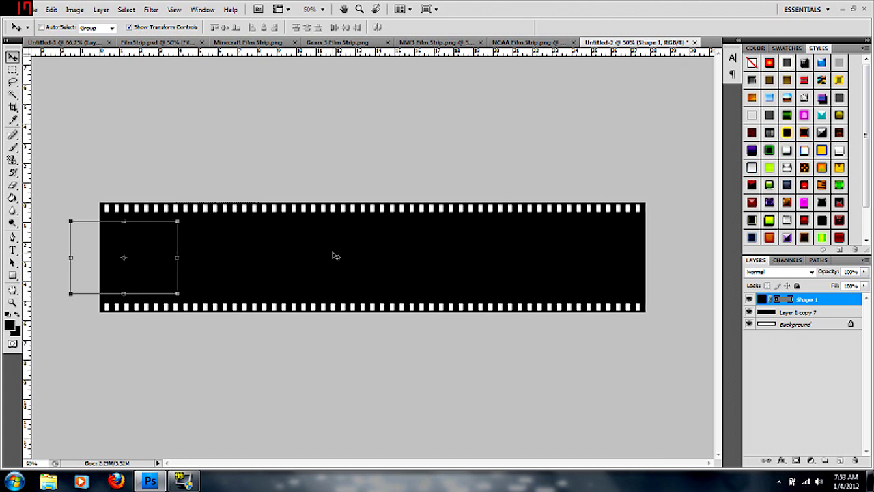
# Add two copies of the rectangle in a row to its right, leaving a narrow, even gap between frames
pyautogui.hotkey('ctrl', 'j')
pyautogui.moveTo(160, 251); pyautogui.dragTo(274, 256)
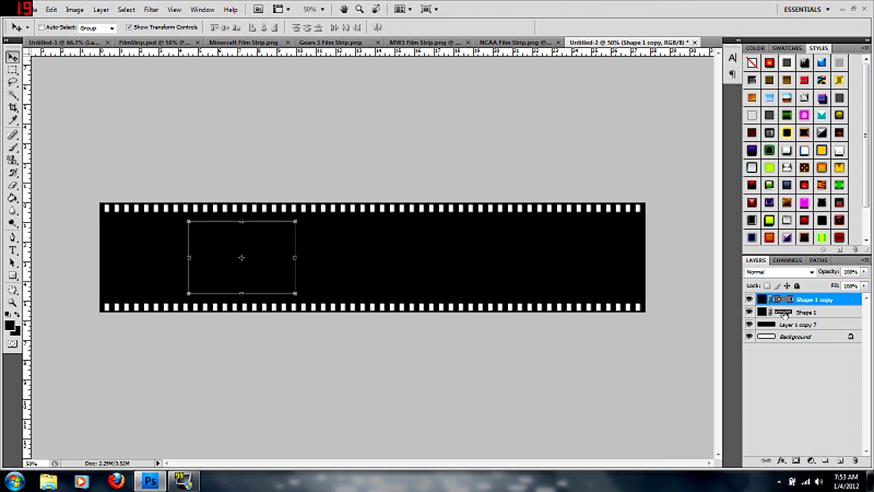
pyautogui.click(827, 314)
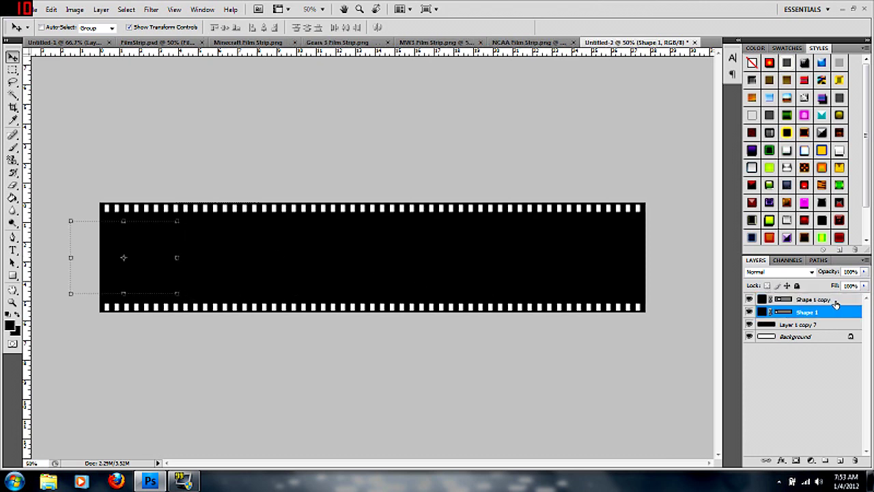
pyautogui.click(836, 303)
pyautogui.hotkey('ctrl', 'j')
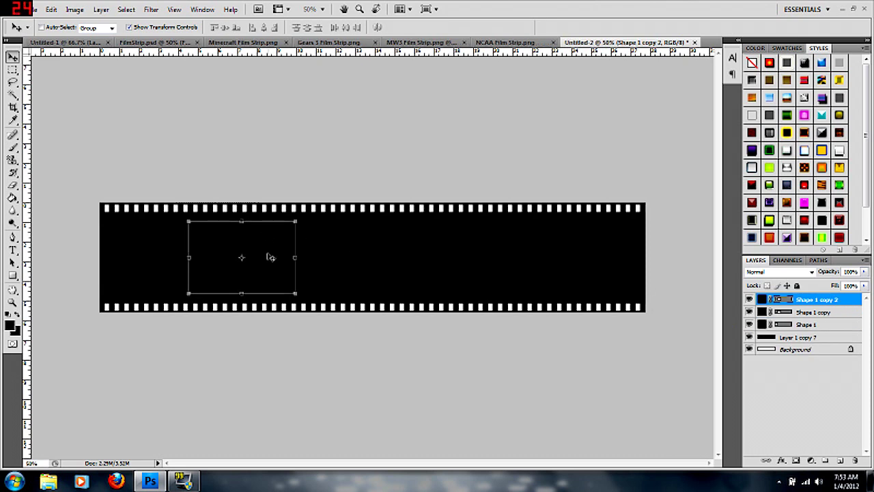
pyautogui.moveTo(271, 257); pyautogui.dragTo(385, 267)
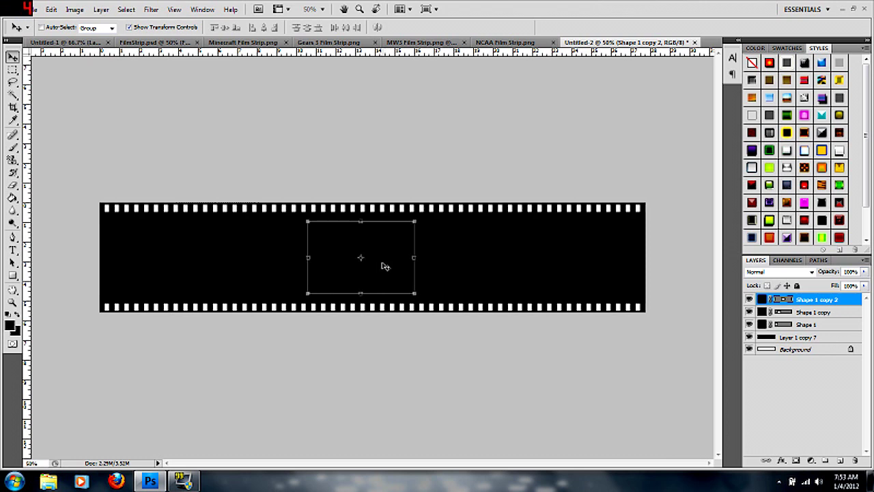
# Add two more rectangle copies at the same spacing up to the strip's right end, and hide the extras
pyautogui.hotkey('ctrl', 'j')
pyautogui.moveTo(386, 265); pyautogui.dragTo(503, 257)
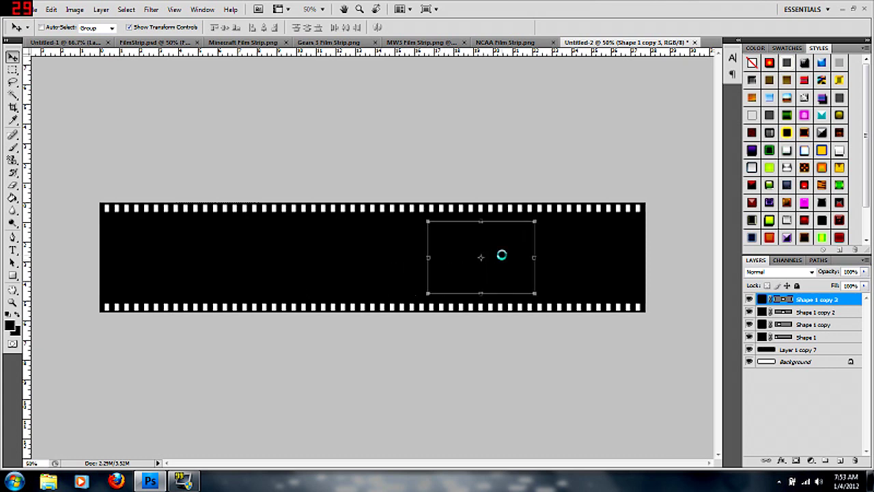
pyautogui.hotkey('ctrl', 'j')
pyautogui.moveTo(500, 255); pyautogui.dragTo(618, 257)
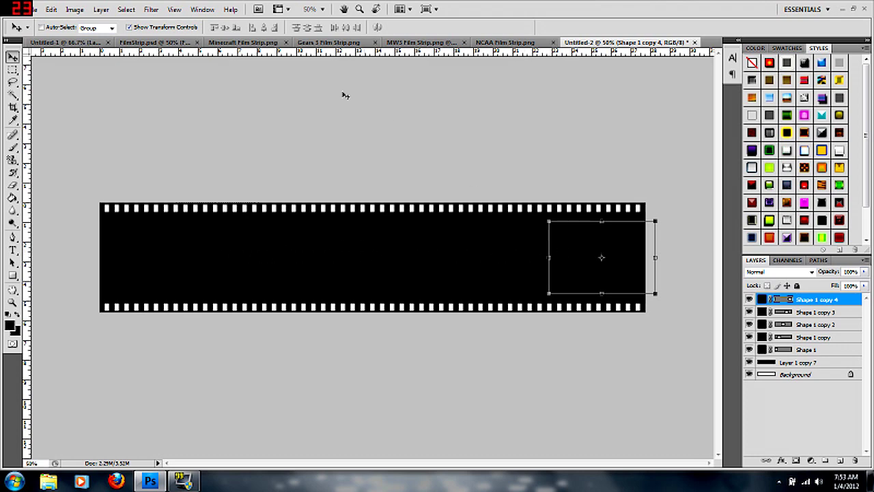
pyautogui.click(174, 9)
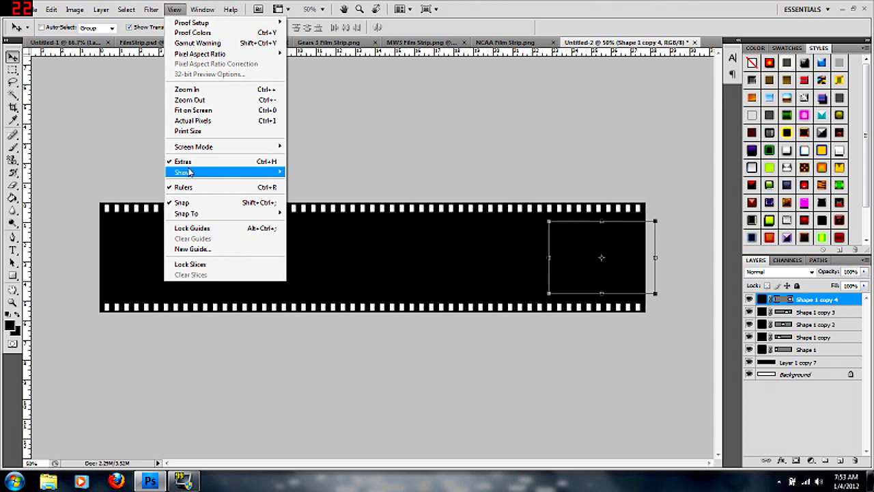
pyautogui.click(198, 162)
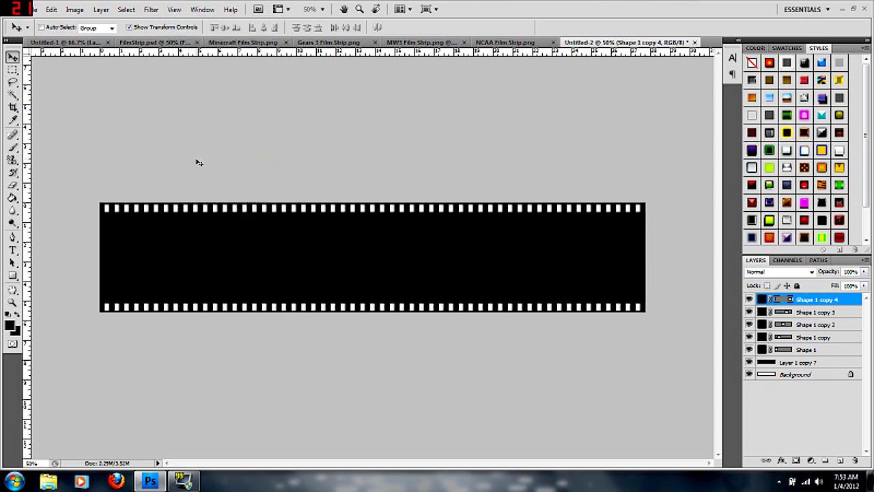
# View the finished NCAA Film Strip.png as an example and return to the Untitled-2 document
pyautogui.click(511, 43)
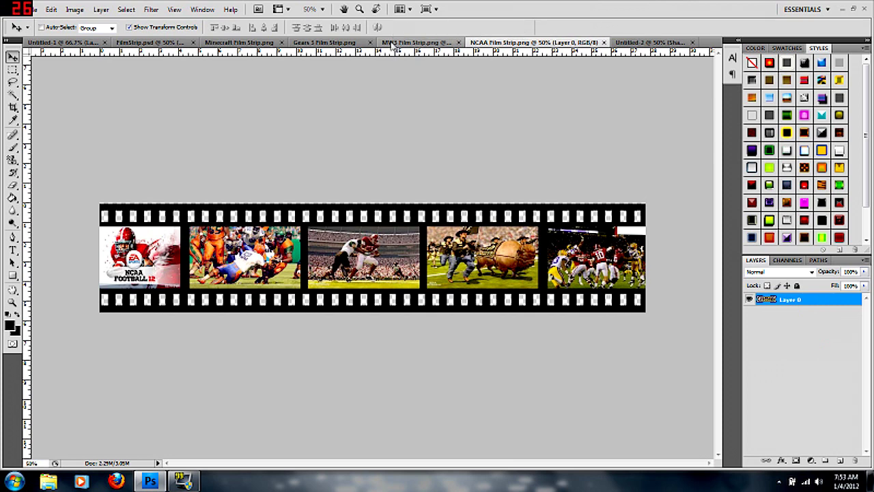
pyautogui.click(392, 43)
pyautogui.click(556, 42)
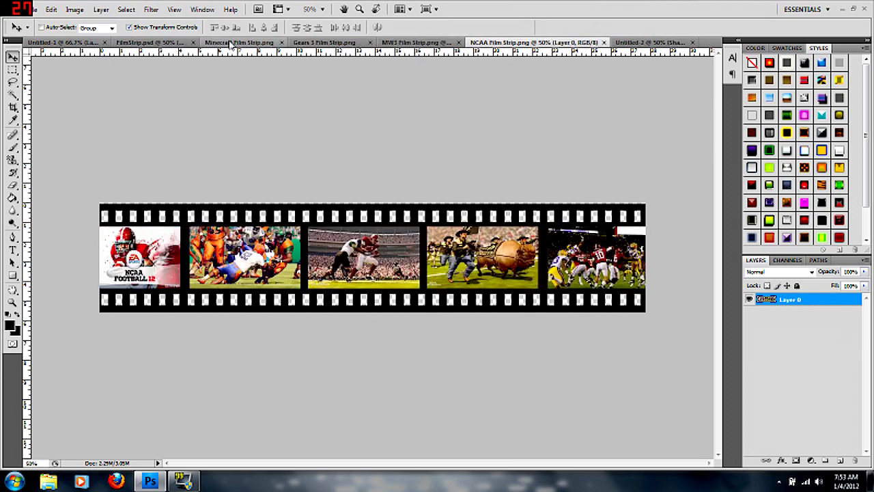
pyautogui.click(637, 43)
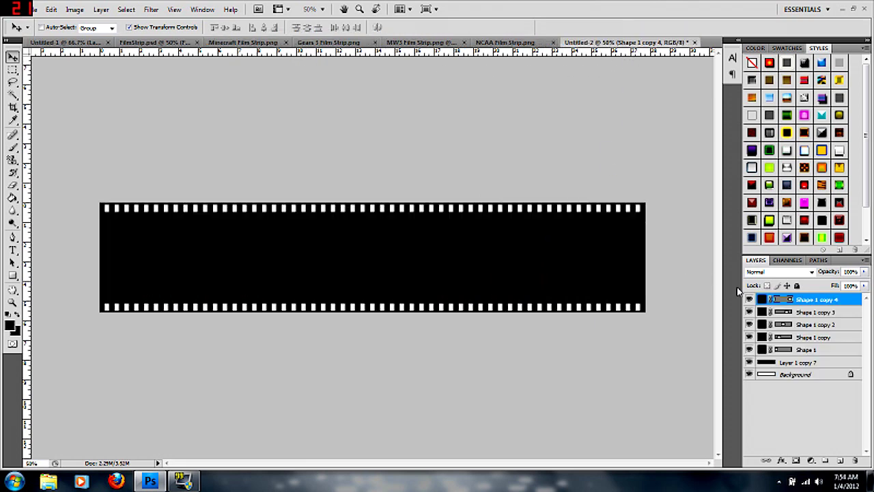
# Merge the five rectangle shape layers with the film strip layer, and delete the Background layer
pyautogui.keyDown('shift'); pyautogui.click(828, 364); pyautogui.keyUp('shift')
pyautogui.rightClick(825, 362)
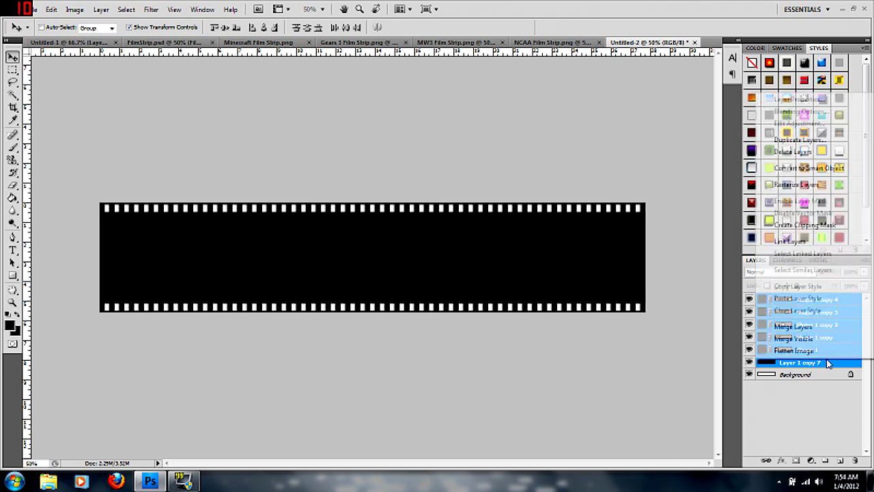
pyautogui.click(798, 326)
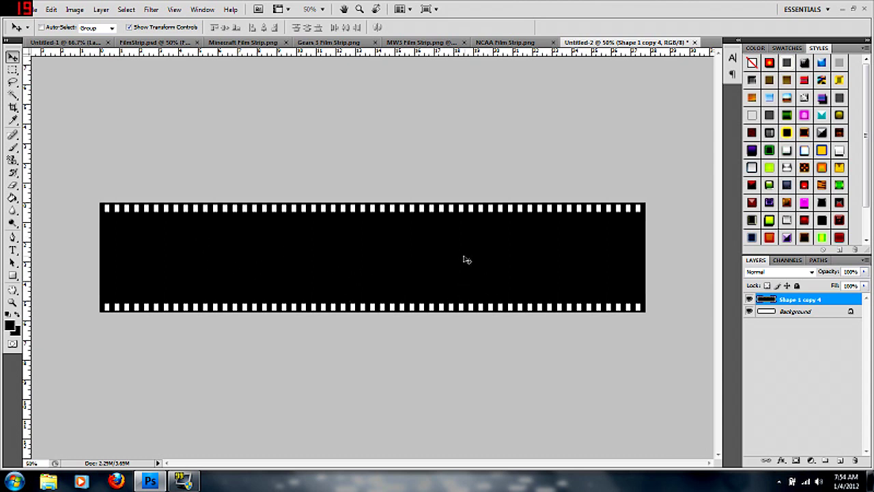
pyautogui.click(827, 314)
pyautogui.click(856, 462)
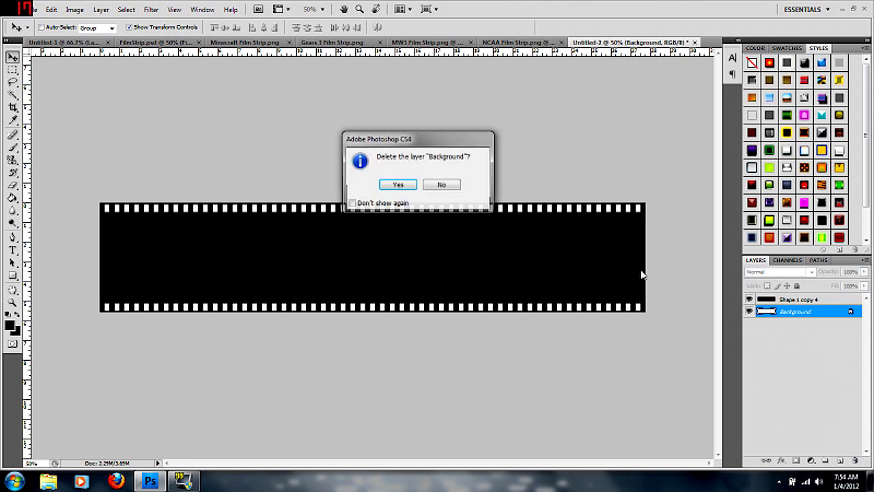
pyautogui.click(407, 186)
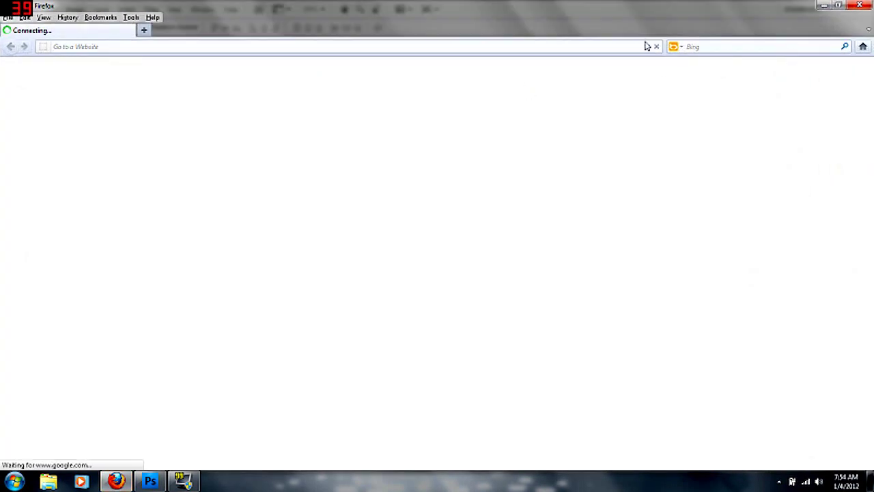
# Switch to Firefox, open YouTube, and sign out of the current account
pyautogui.click(647, 47)
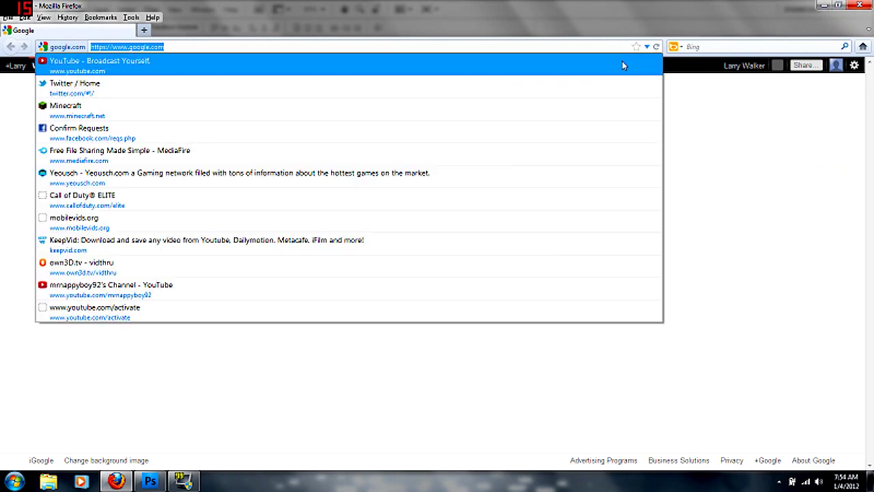
pyautogui.click(622, 61)
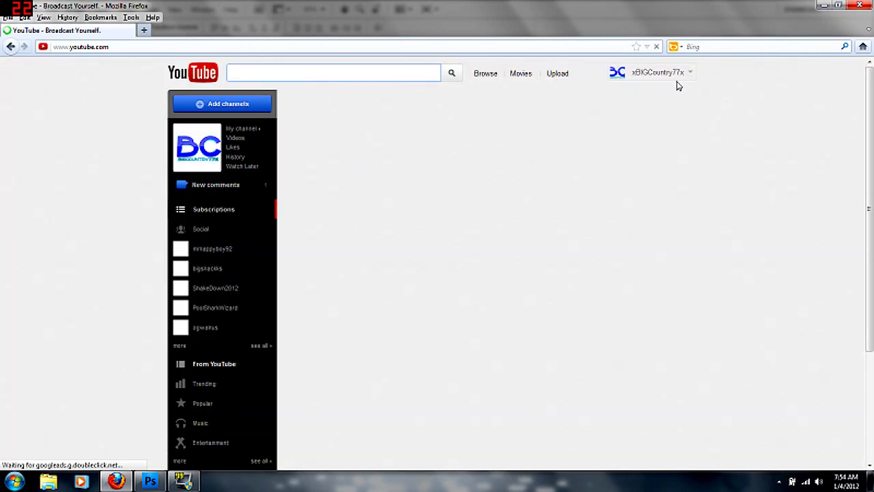
pyautogui.click(657, 72)
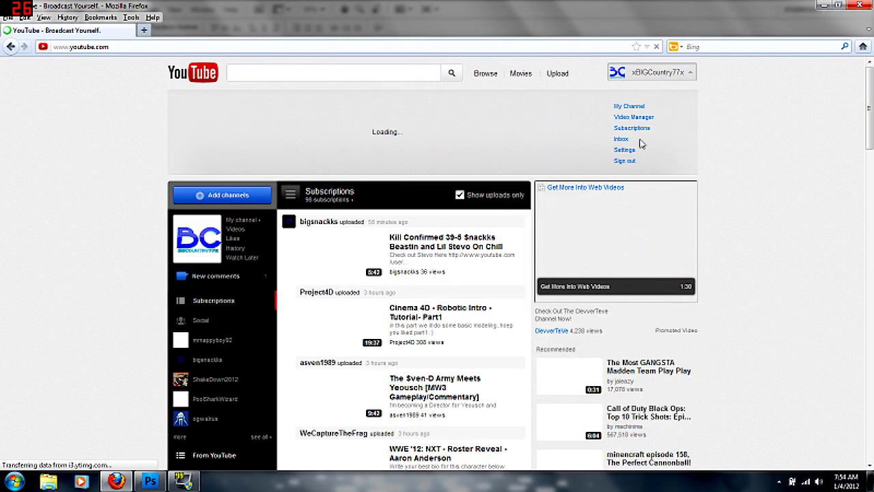
pyautogui.click(626, 162)
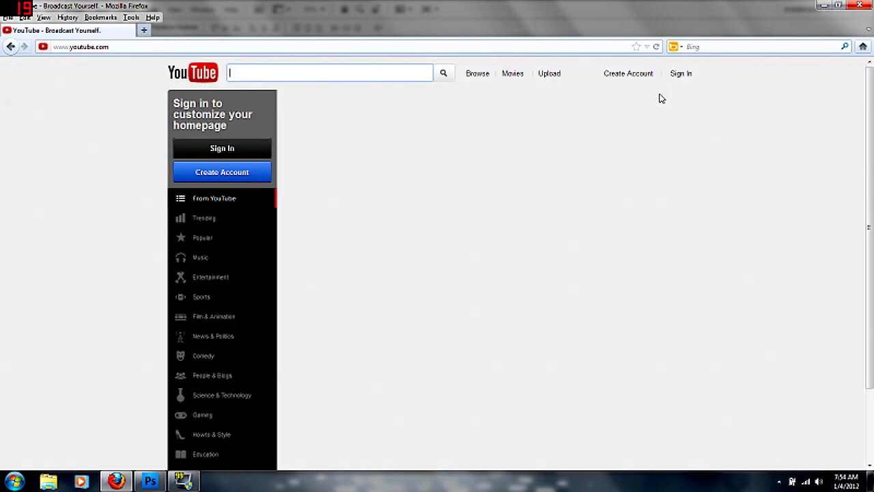
# Sign in to YouTube with the last saved username suggestion and its stored account password
pyautogui.click(681, 74)
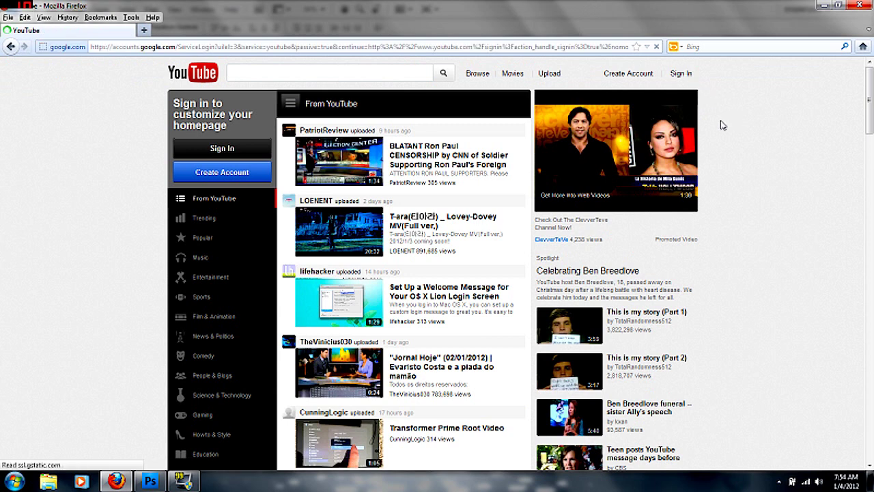
pyautogui.click(548, 166)
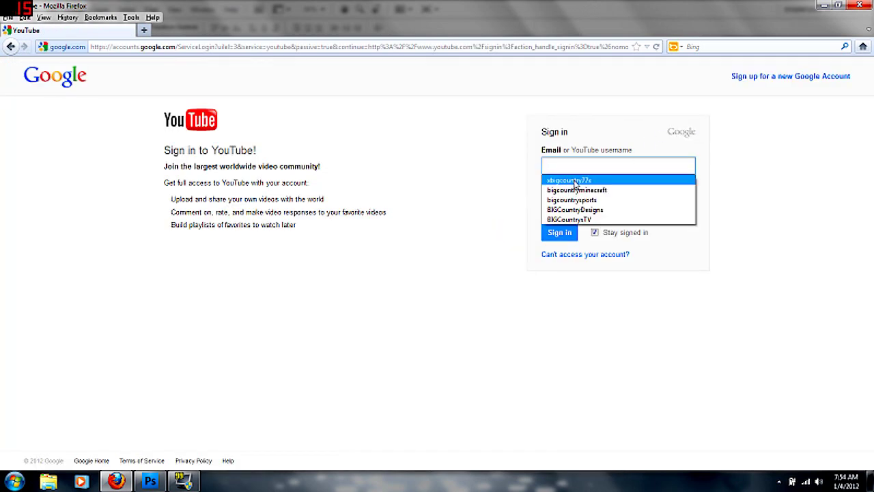
pyautogui.click(579, 220)
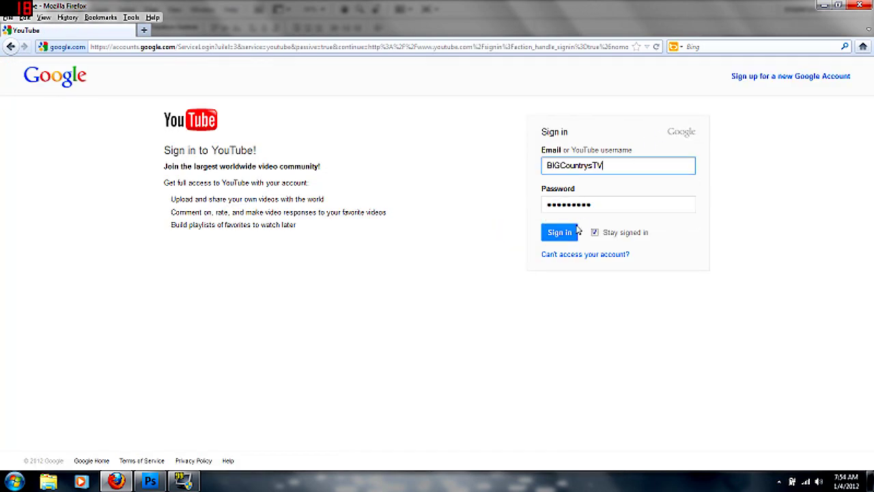
pyautogui.click(575, 233)
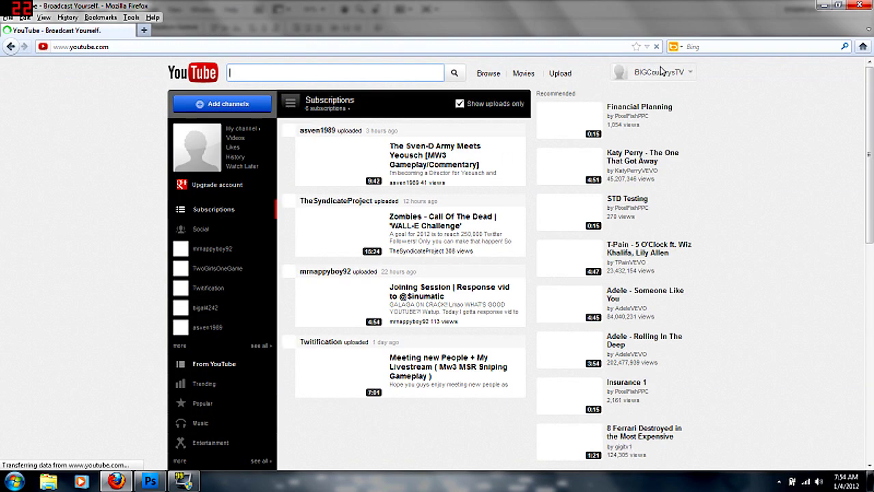
# Open the signed-in account's own channel page and examine the film strip rows in its background
pyautogui.click(671, 74)
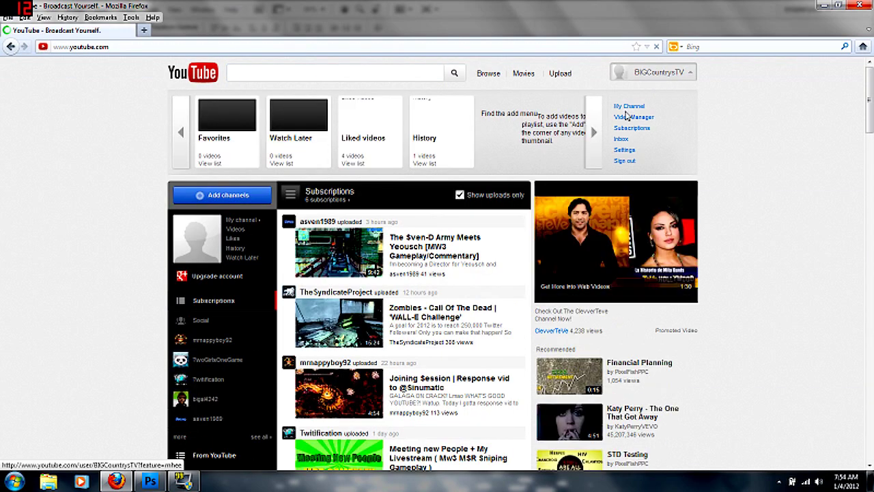
pyautogui.click(630, 108)
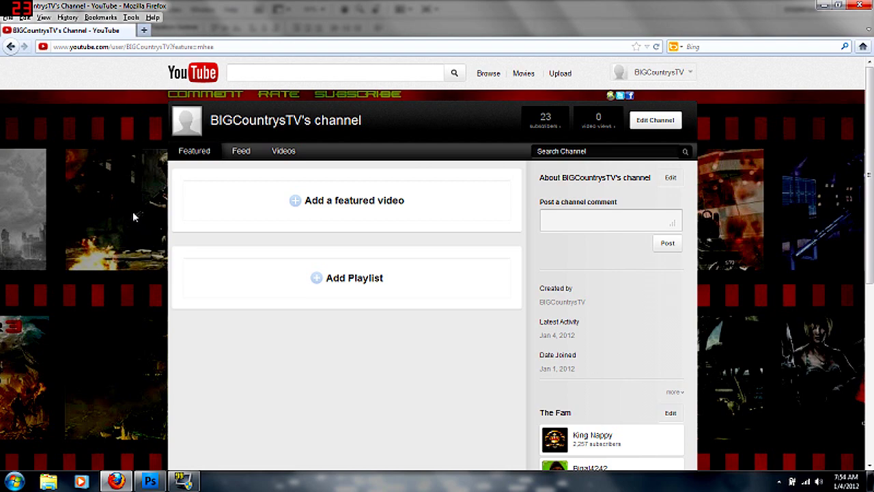
pyautogui.hotkey('ctrl', '-')
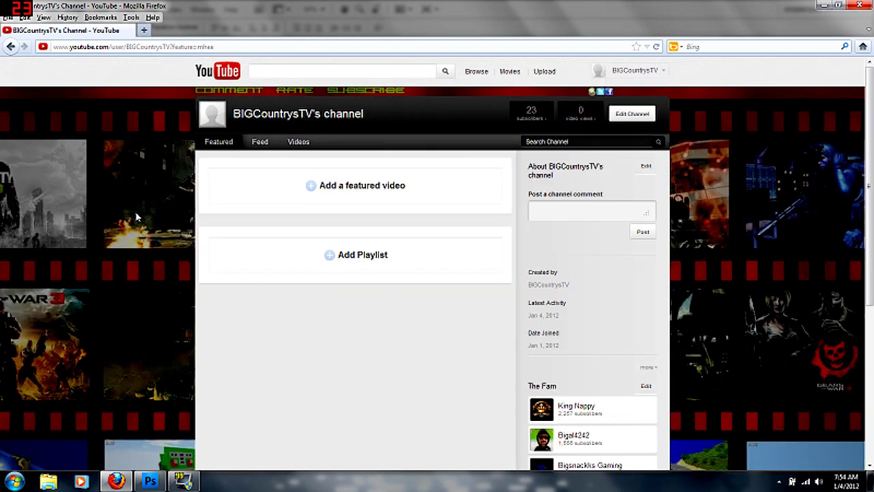
pyautogui.hotkey('ctrl', '-')
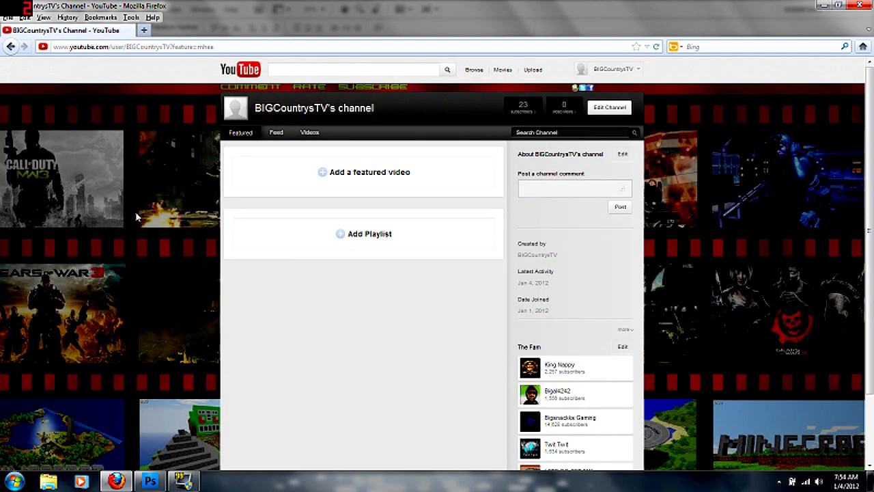
pyautogui.hotkey('ctrl', '-')
pyautogui.scroll(-2, 136, 218)
pyautogui.scroll(2, 136, 218)
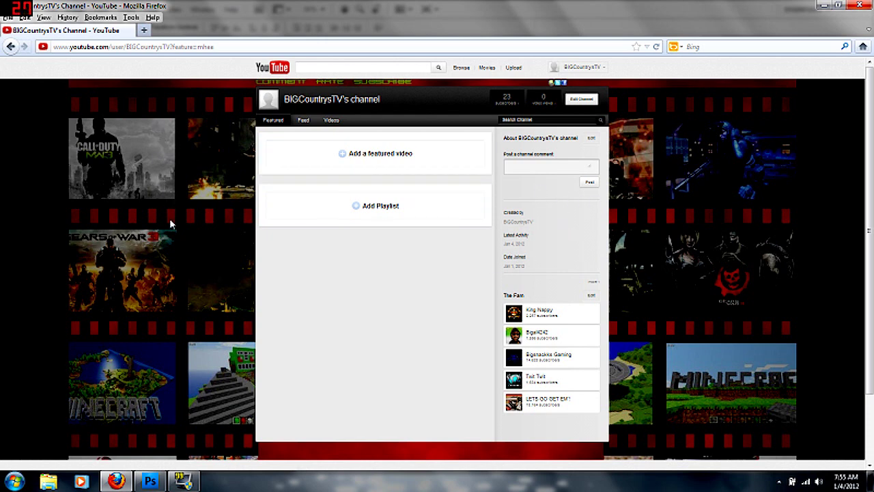
# Minimize Firefox, look through the GFX folder for the film strip files, and close the folder
pyautogui.click(823, 5)
pyautogui.click(840, 8)
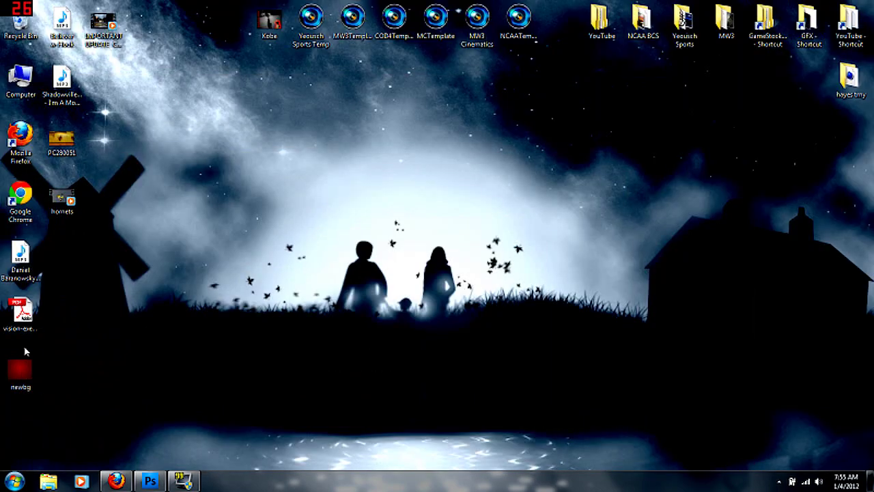
pyautogui.doubleClick(810, 25)
pyautogui.click(355, 213)
pyautogui.scroll(-9, 358, 215)
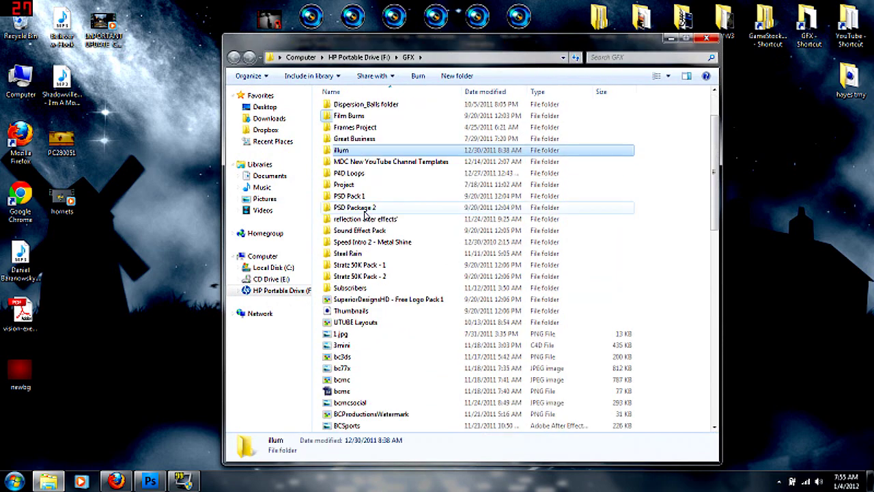
pyautogui.scroll(-3, 364, 216)
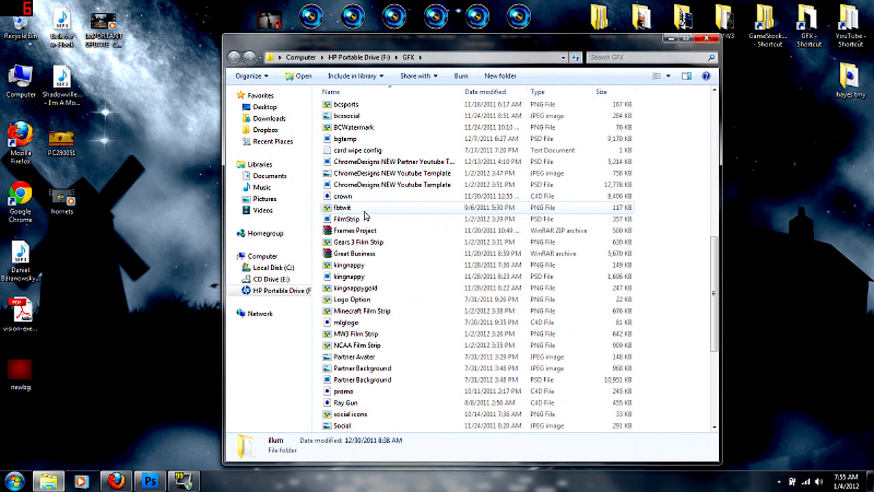
pyautogui.scroll(2, 364, 215)
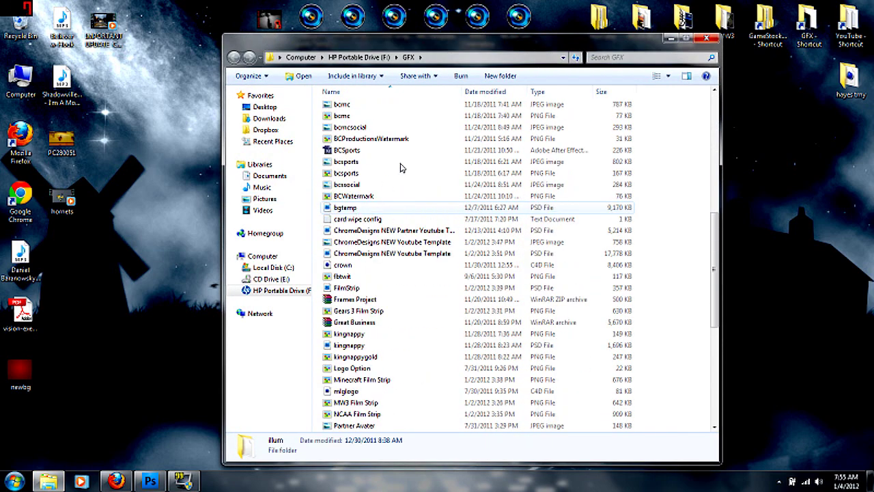
pyautogui.click(710, 38)
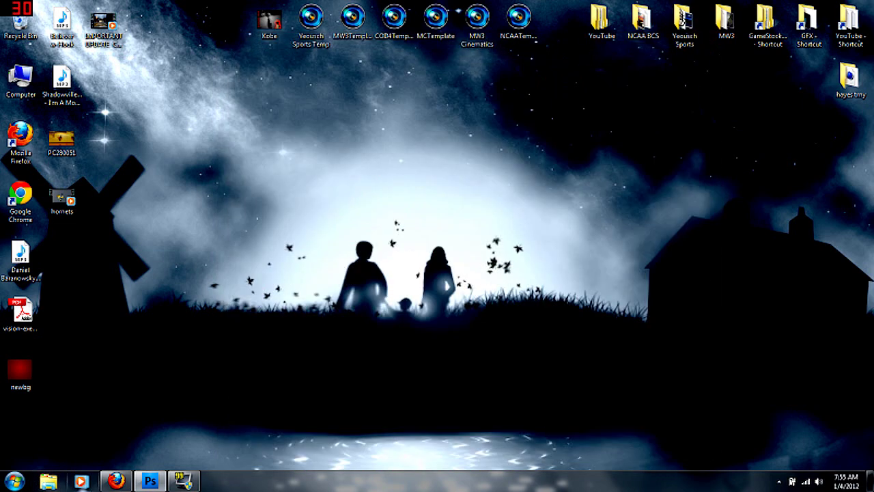
# Switch to Photoshop, flatten the NCAA Film Strip.png image, and convert its Background into a regular layer named Layer 0
pyautogui.click(150, 480)
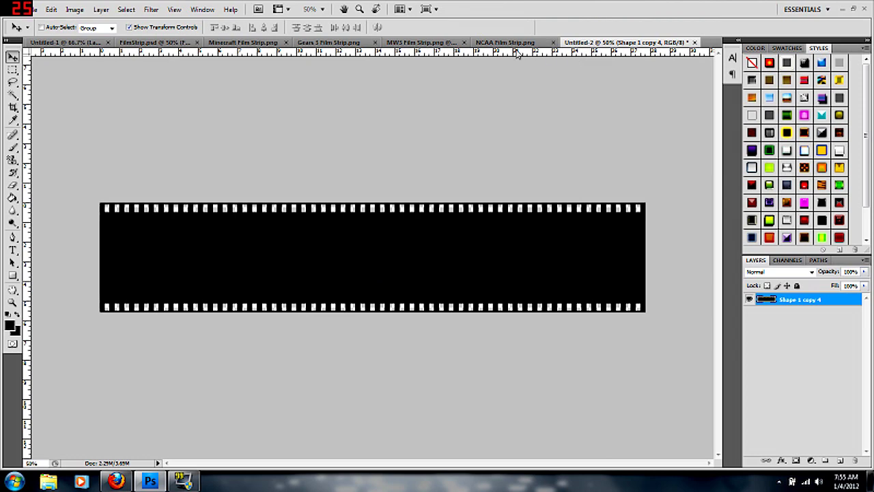
pyautogui.click(509, 43)
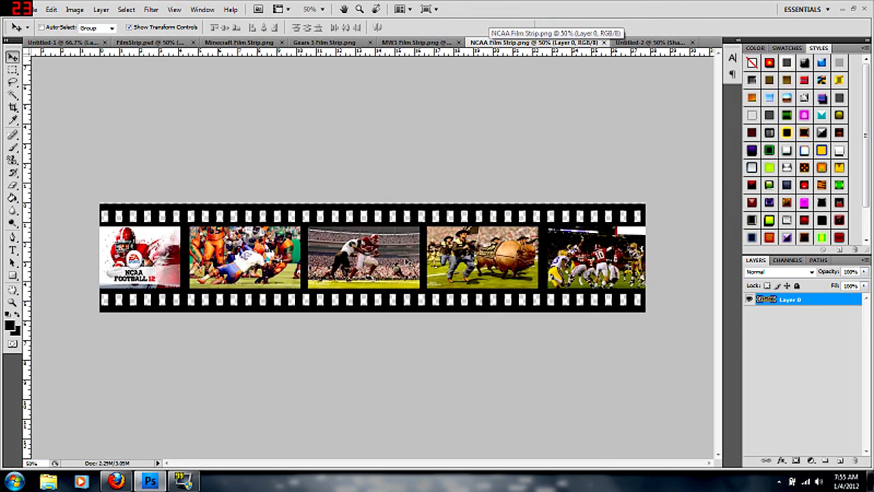
pyautogui.rightClick(820, 303)
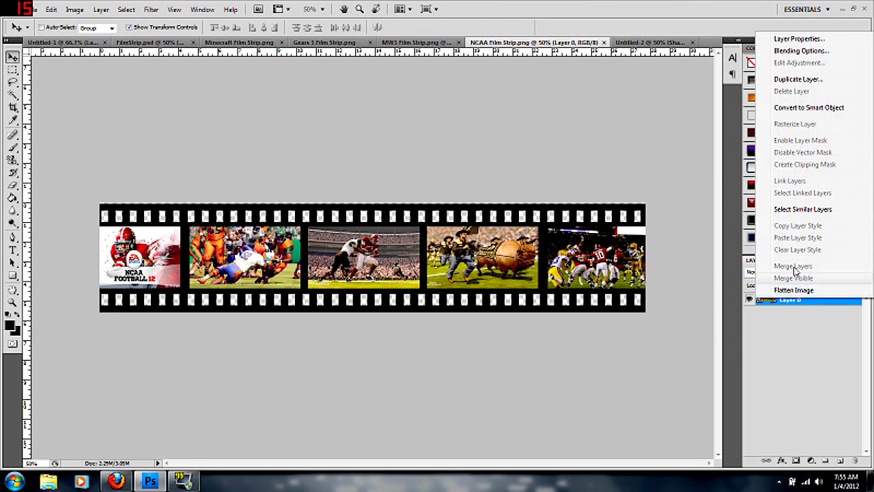
pyautogui.click(793, 290)
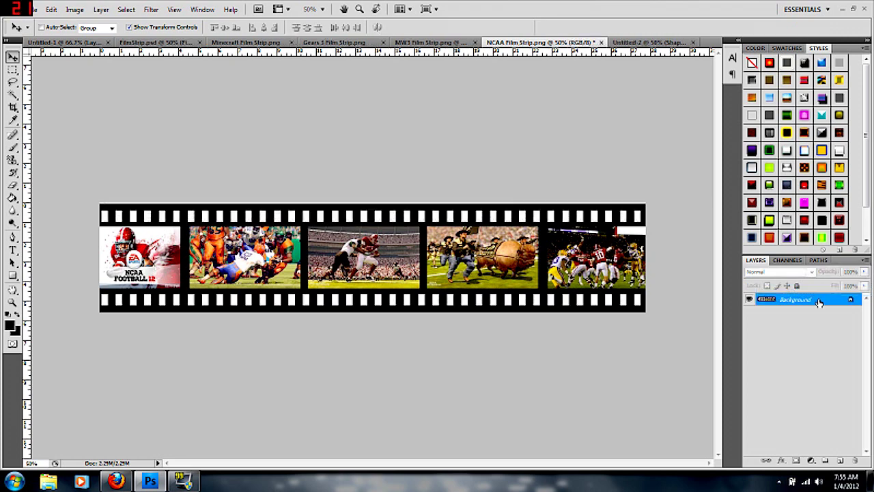
pyautogui.doubleClick(830, 303)
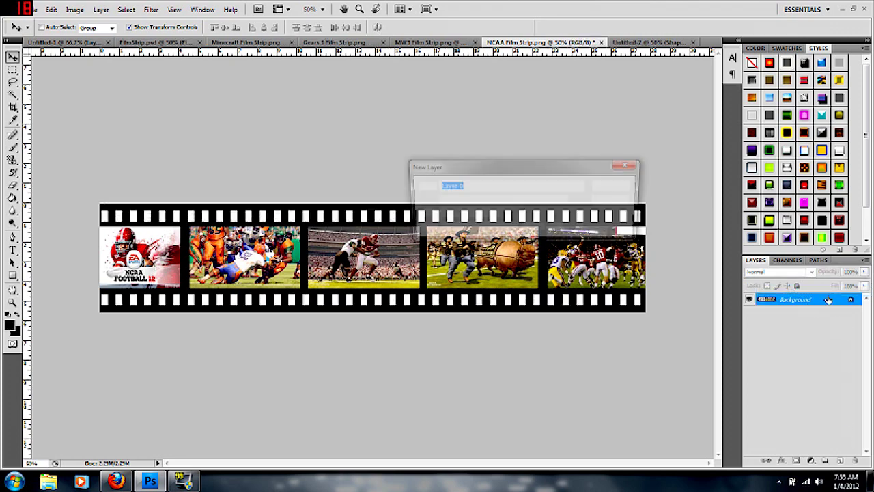
pyautogui.click(614, 187)
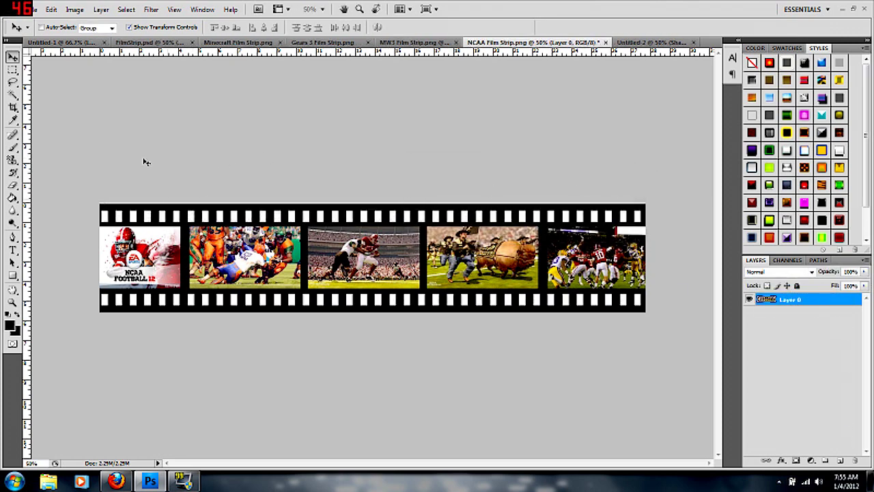
# Start a Warp on the NCAA film strip, pulling its left end inward and curving the upper and lower edges
pyautogui.click(75, 8)
pyautogui.moveTo(51, 9)
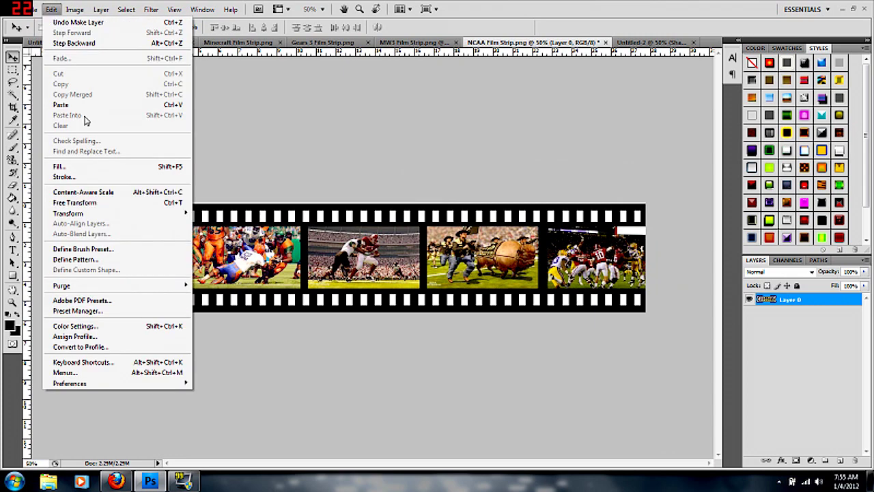
pyautogui.moveTo(183, 213)
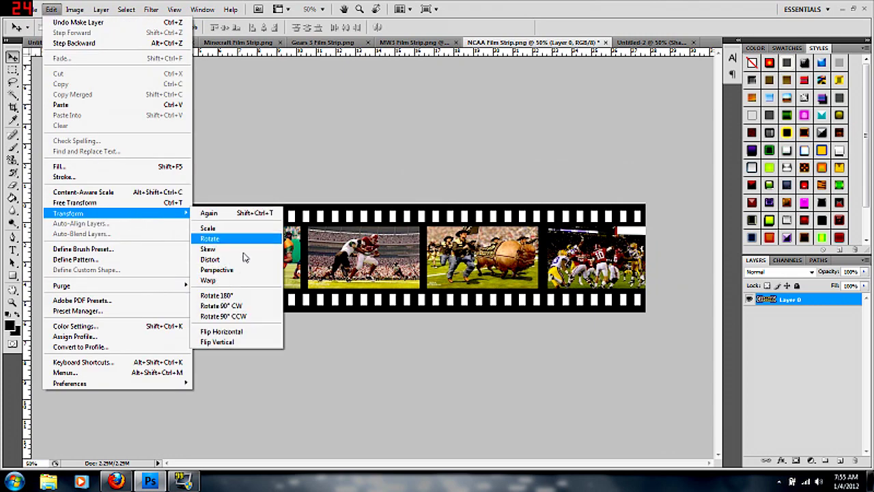
pyautogui.click(231, 284)
pyautogui.moveTo(100, 204); pyautogui.dragTo(110, 273)
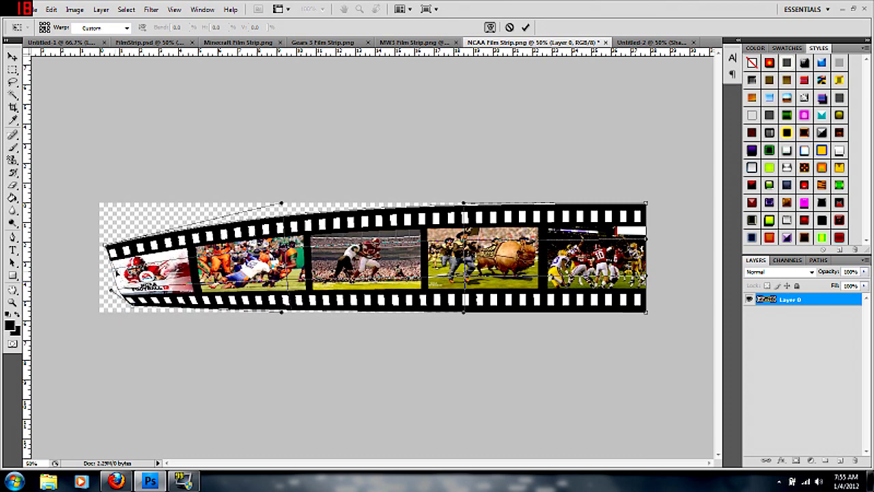
pyautogui.moveTo(282, 206); pyautogui.dragTo(216, 226)
pyautogui.moveTo(282, 313)
pyautogui.mouseDown()
pyautogui.moveTo(273, 312)
pyautogui.moveTo(278, 303)
pyautogui.mouseUp()
pyautogui.moveTo(467, 205); pyautogui.dragTo(334, 225)
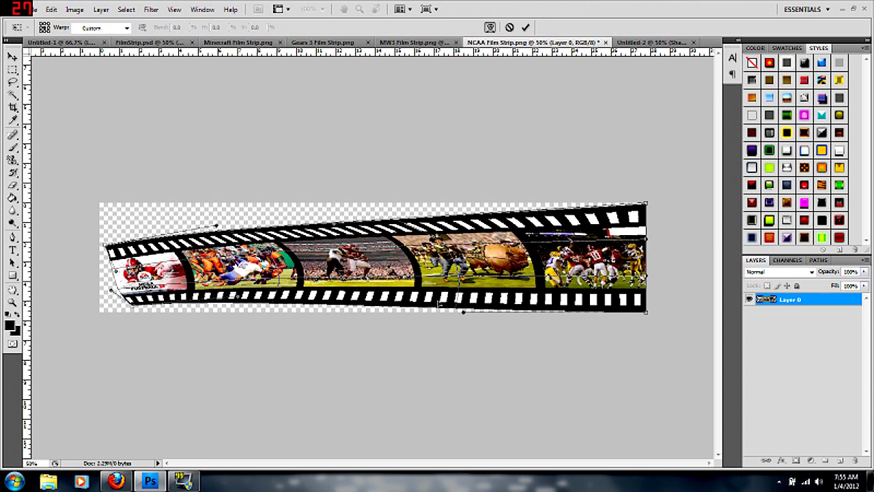
pyautogui.moveTo(462, 314); pyautogui.dragTo(422, 291)
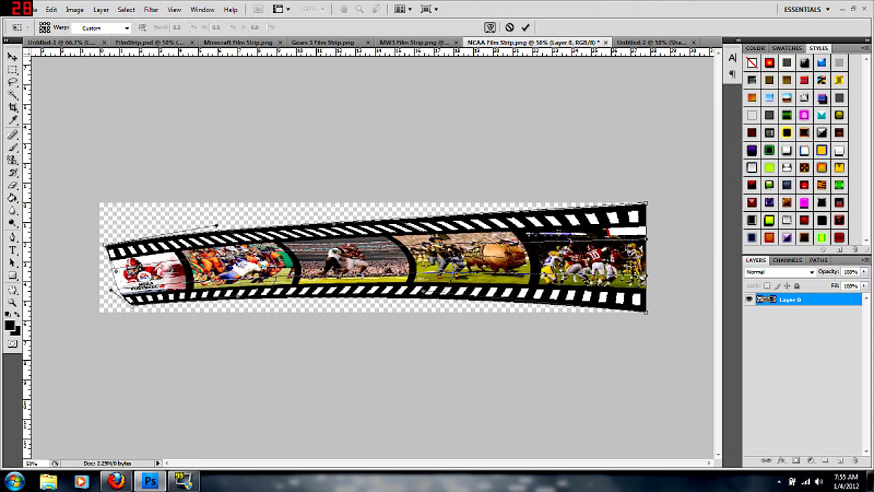
# Pull the film strip's right end and both right corners inward, and apply the warp
pyautogui.moveTo(601, 266); pyautogui.dragTo(570, 261)
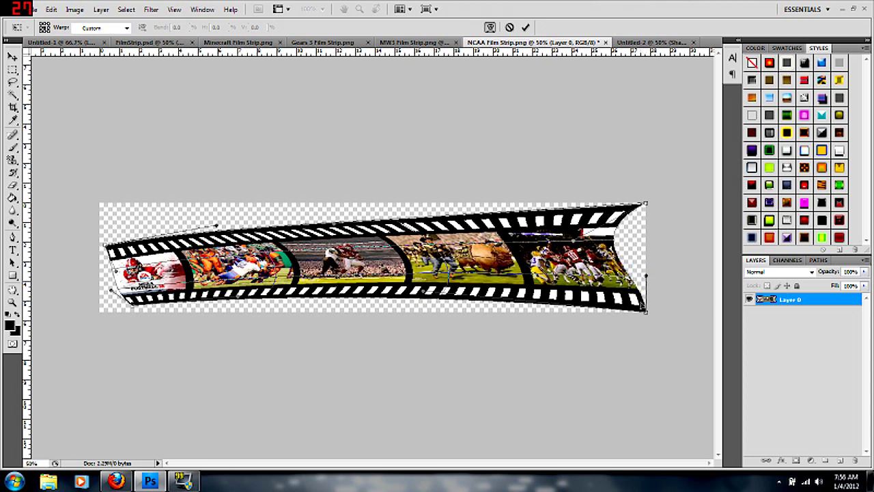
pyautogui.moveTo(647, 280); pyautogui.dragTo(600, 288)
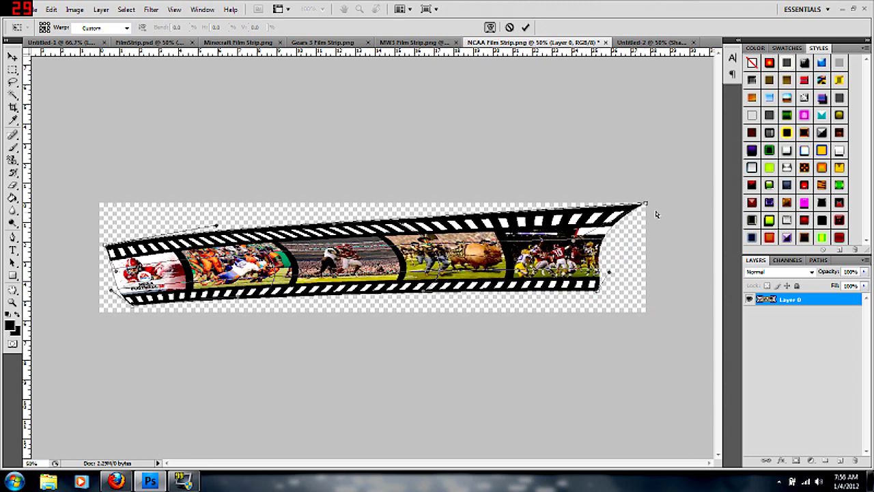
pyautogui.moveTo(646, 205); pyautogui.dragTo(578, 206)
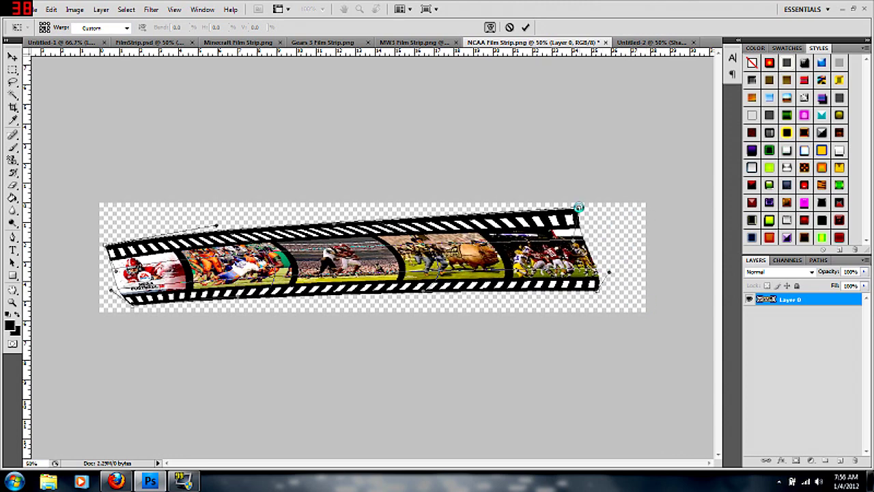
pyautogui.press('Return')
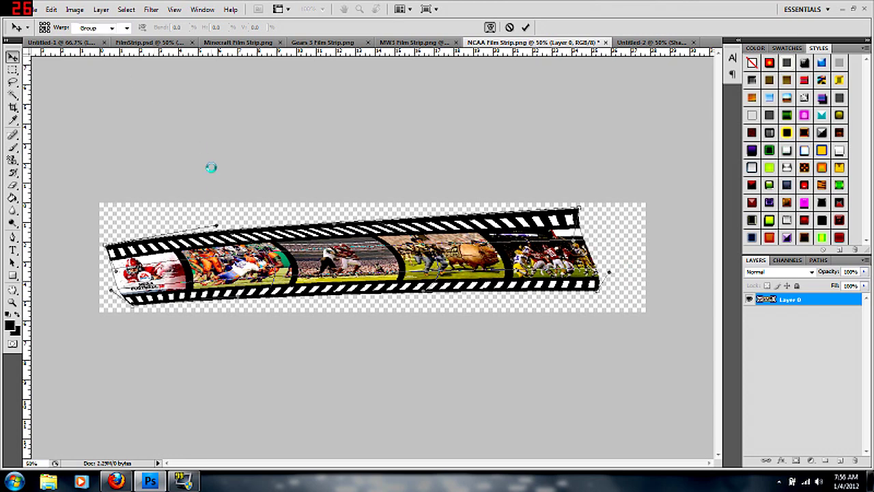
# Distort the film strip so its left end narrows and its right end rises and widens, and apply the transformation
pyautogui.click(49, 15)
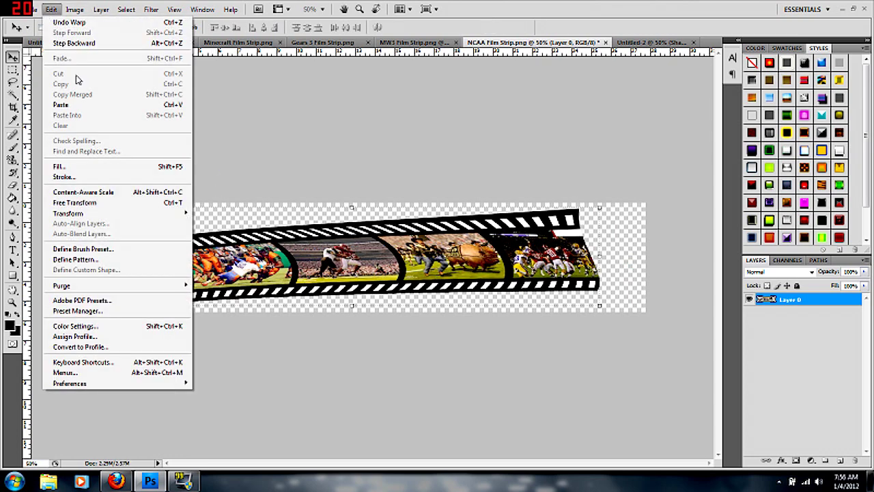
pyautogui.moveTo(108, 214)
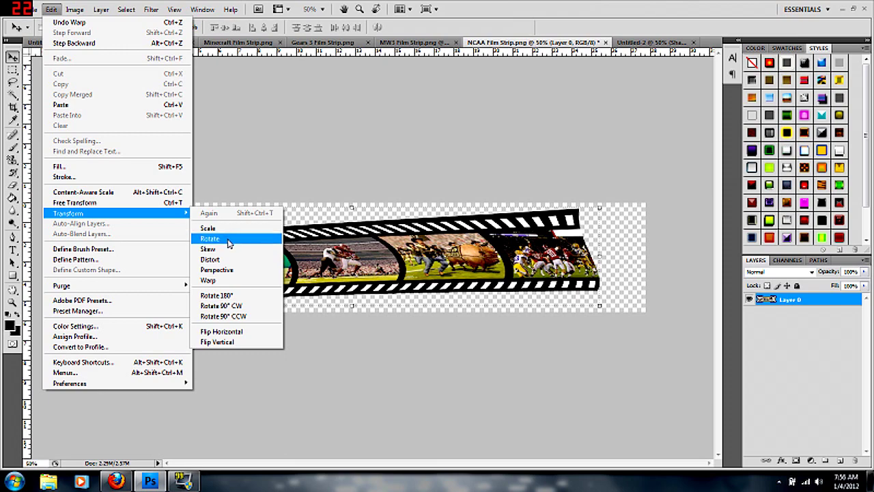
pyautogui.click(225, 260)
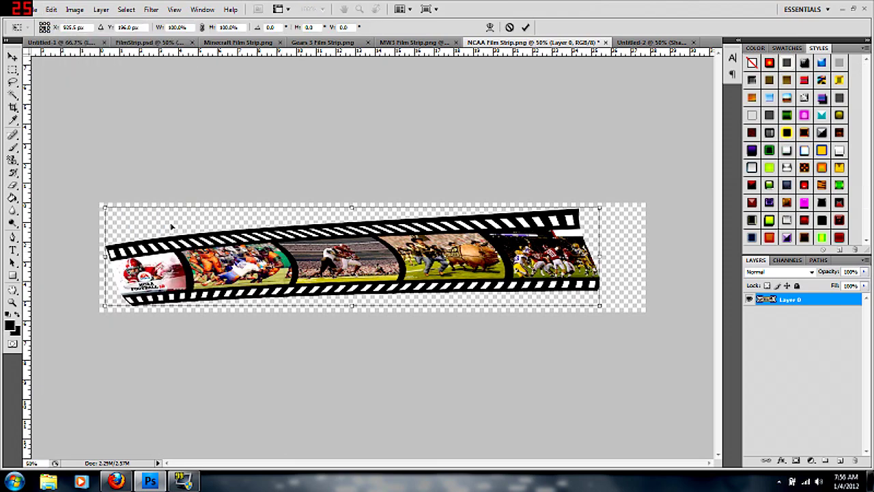
pyautogui.moveTo(104, 208); pyautogui.dragTo(126, 253)
pyautogui.moveTo(600, 209); pyautogui.dragTo(535, 165)
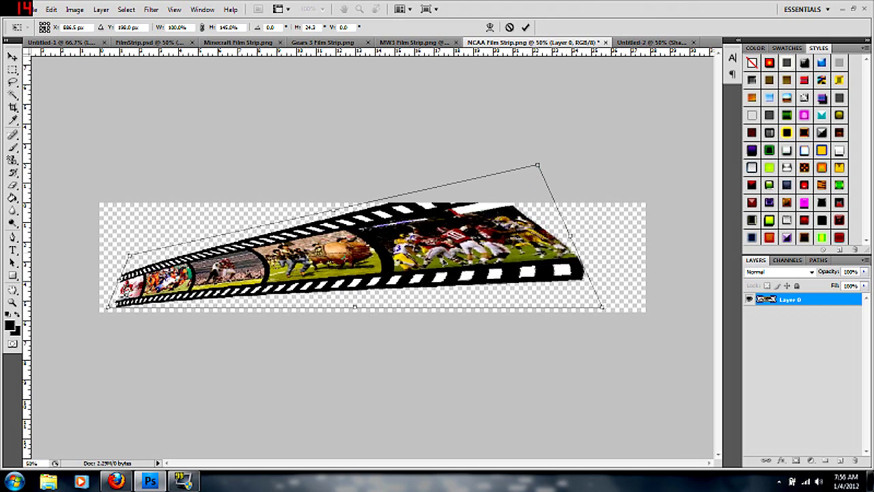
pyautogui.doubleClick(450, 266)
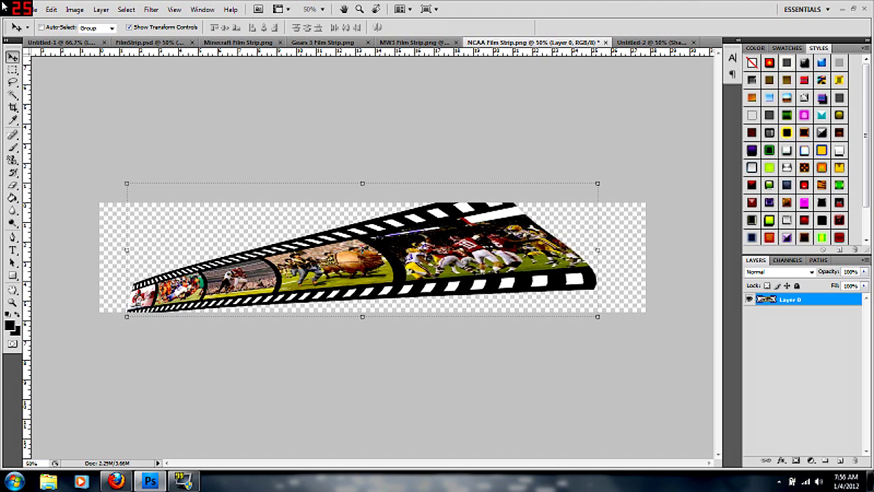
# Start another Warp on the NCAA film strip, pulling the middle of its upper edge down and arching its lower edge upward
pyautogui.click(51, 9)
pyautogui.moveTo(131, 217)
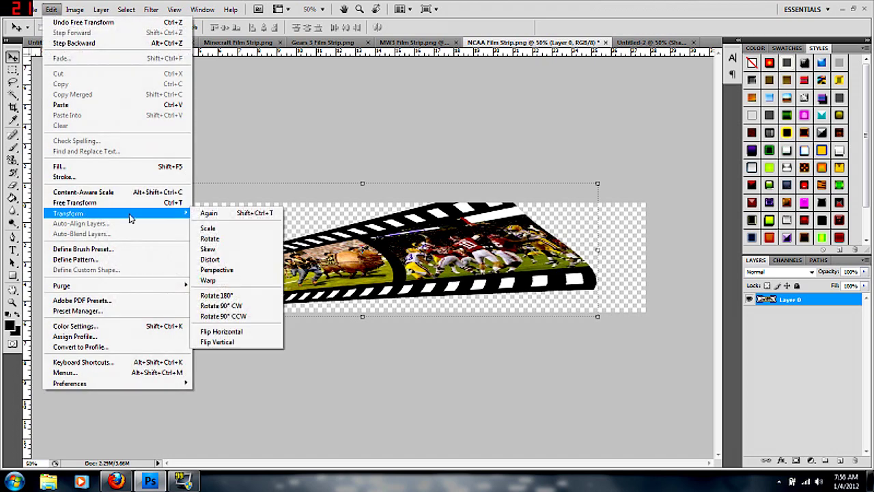
pyautogui.click(220, 282)
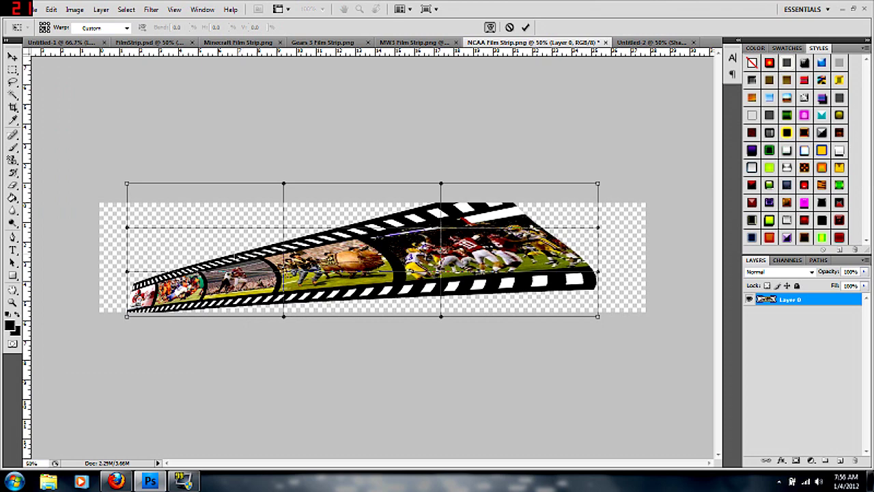
pyautogui.moveTo(284, 185); pyautogui.dragTo(274, 227)
pyautogui.moveTo(441, 185); pyautogui.dragTo(444, 226)
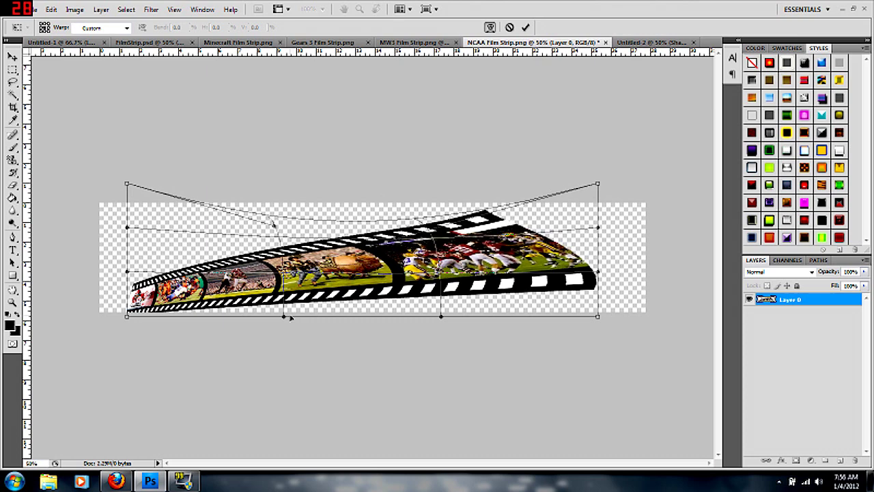
pyautogui.moveTo(283, 319); pyautogui.dragTo(592, 306)
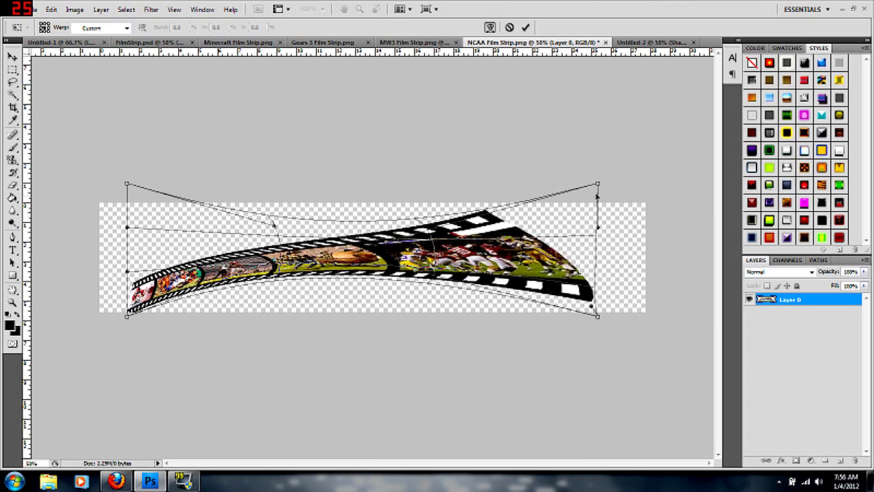
# Shorten the film strip by pulling its lower-right side inward, curve its right end, and apply the warp
pyautogui.moveTo(599, 186); pyautogui.dragTo(540, 326)
pyautogui.moveTo(578, 304); pyautogui.dragTo(493, 272)
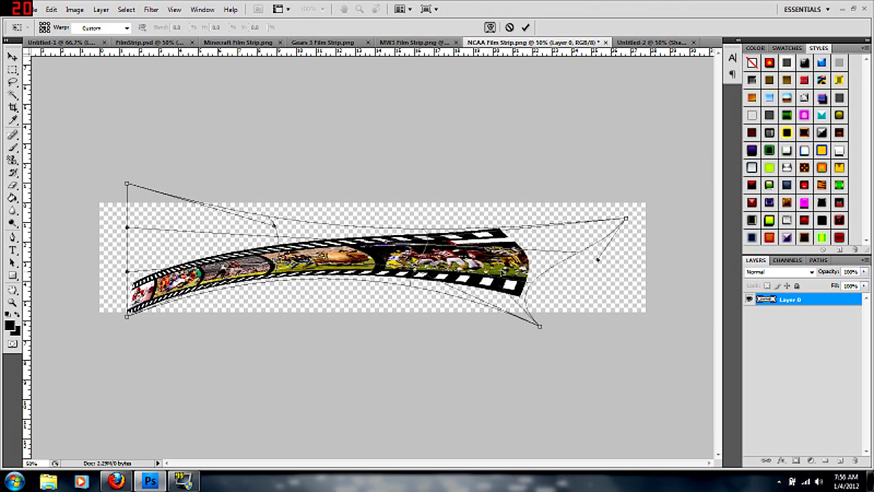
pyautogui.moveTo(599, 261); pyautogui.dragTo(545, 241)
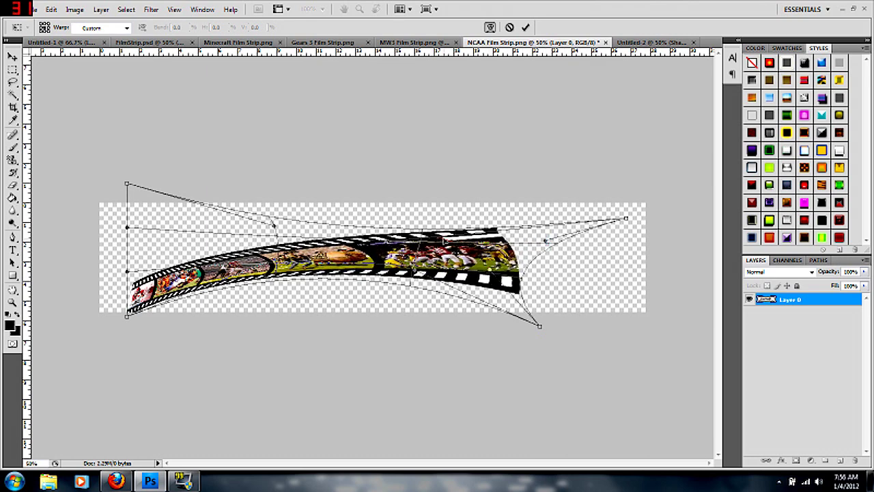
pyautogui.press('Return')
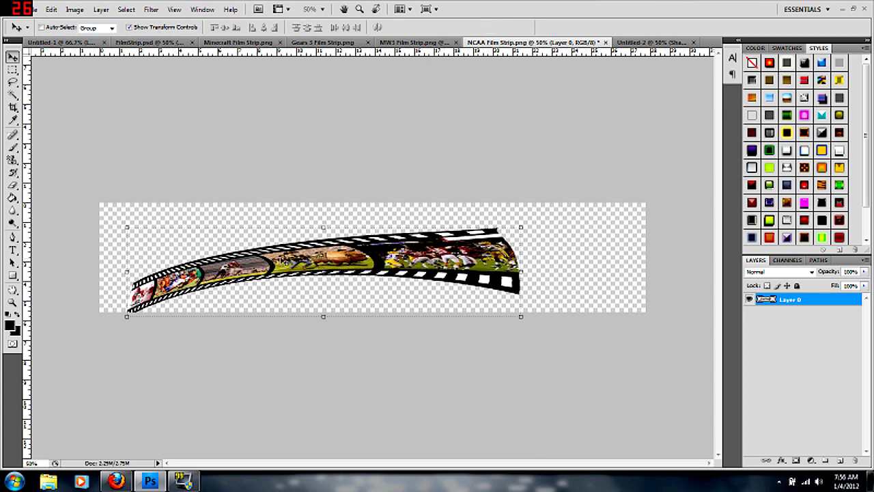
# Move the bent film strip to the right, enlarge it from its upper-left corner to about 119% width and 122.7% height, and apply
pyautogui.moveTo(259, 261); pyautogui.dragTo(311, 259)
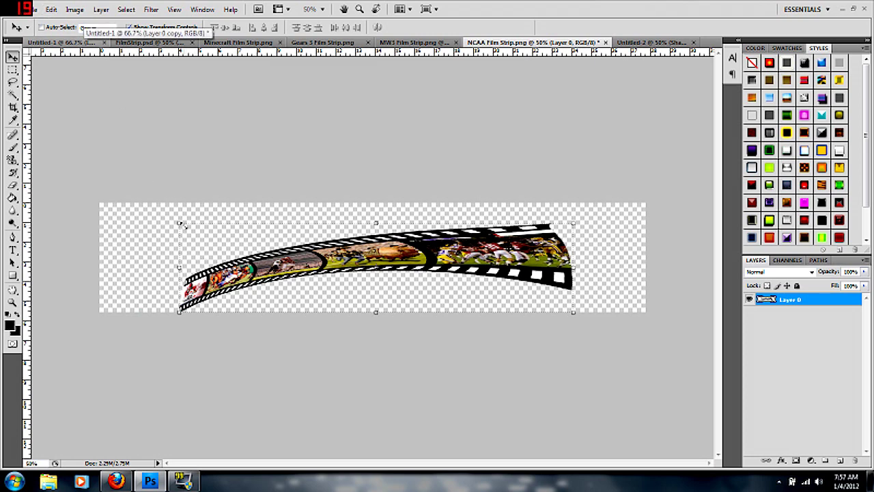
pyautogui.moveTo(179, 223); pyautogui.dragTo(116, 203)
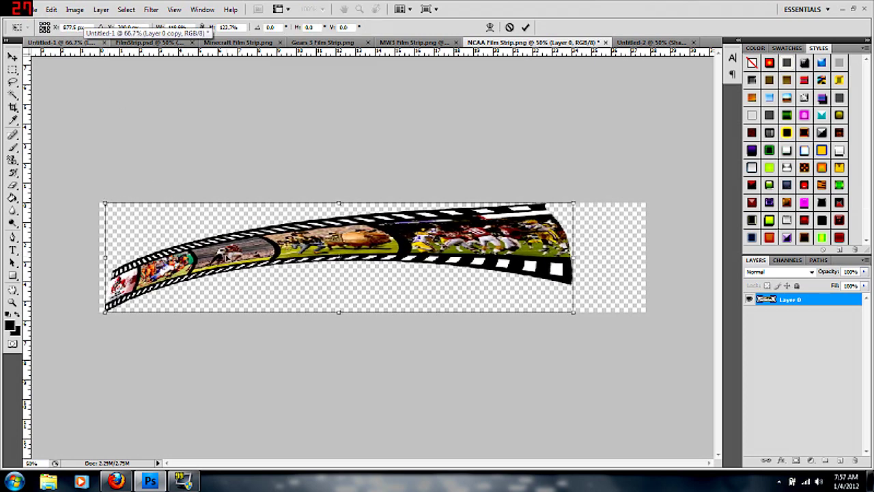
pyautogui.press('Return')
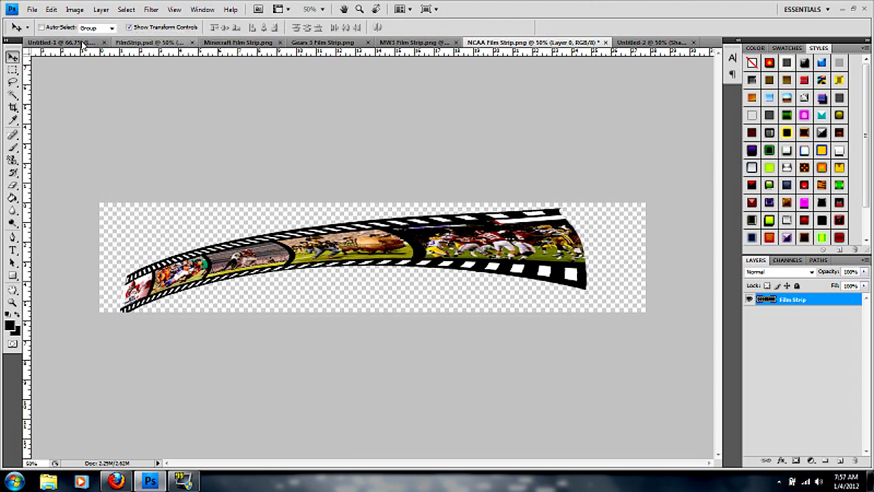
# Switch to the Untitled-1 document containing the two mirrored, curved film strips
pyautogui.click(150, 42)
pyautogui.click(80, 43)
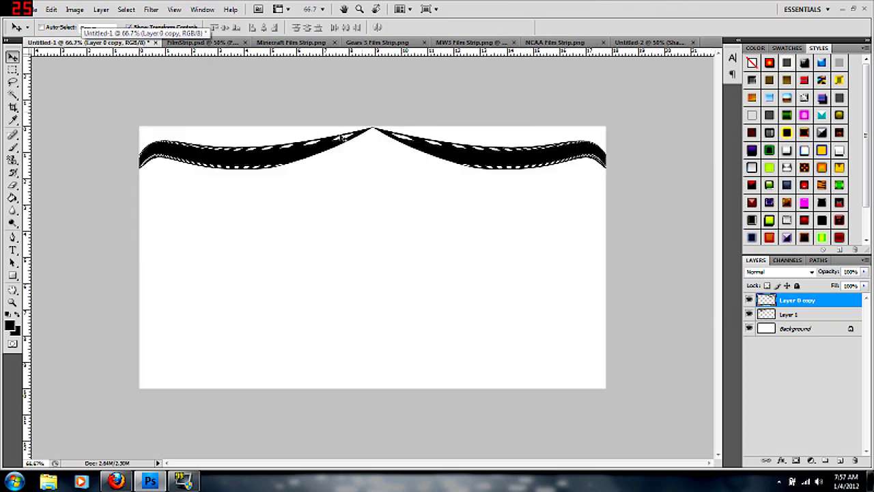